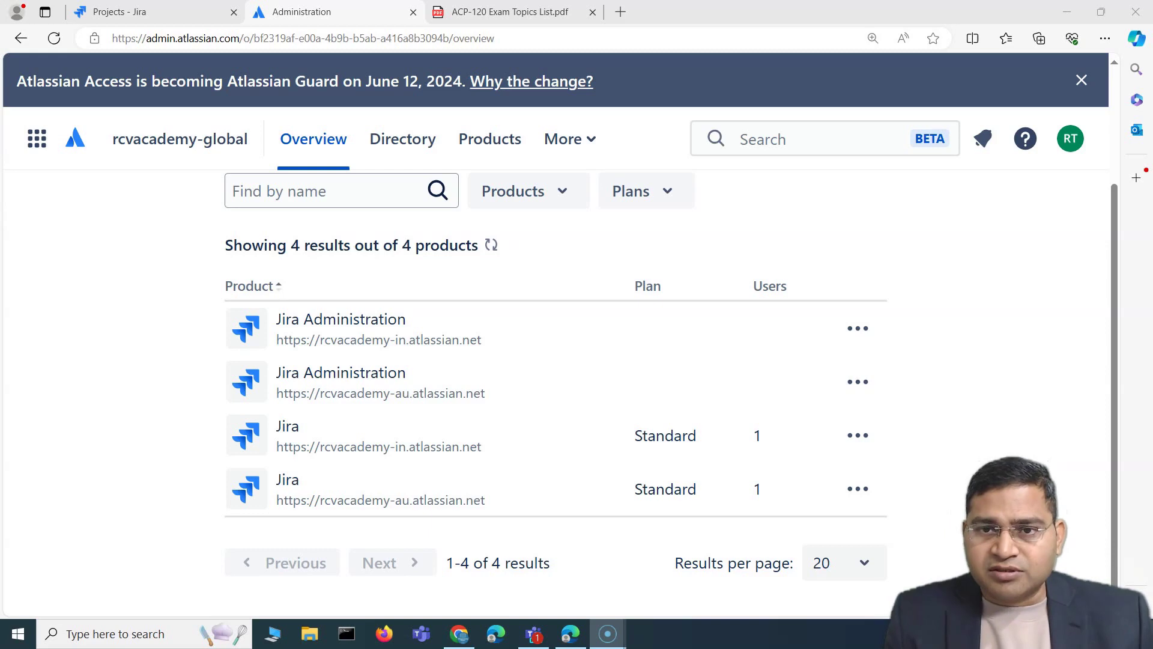
Open the rcvacademy-au Jira site's Default dashboard in a new tab from the Administration product list
left_click(1004, 243)
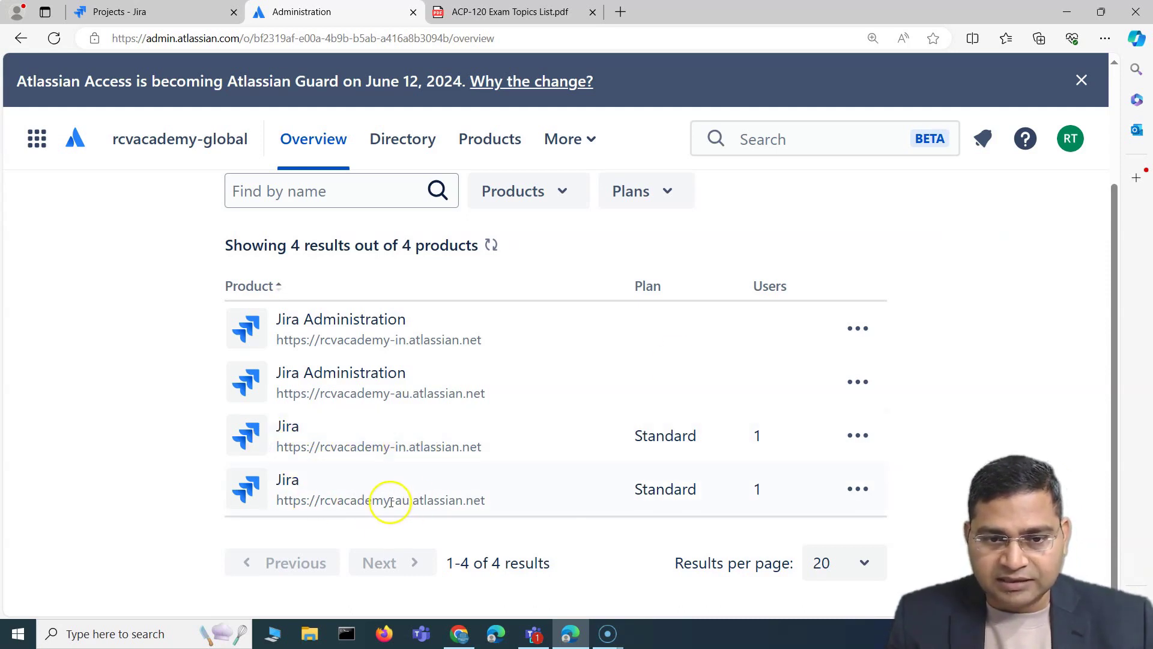
left_click(859, 490)
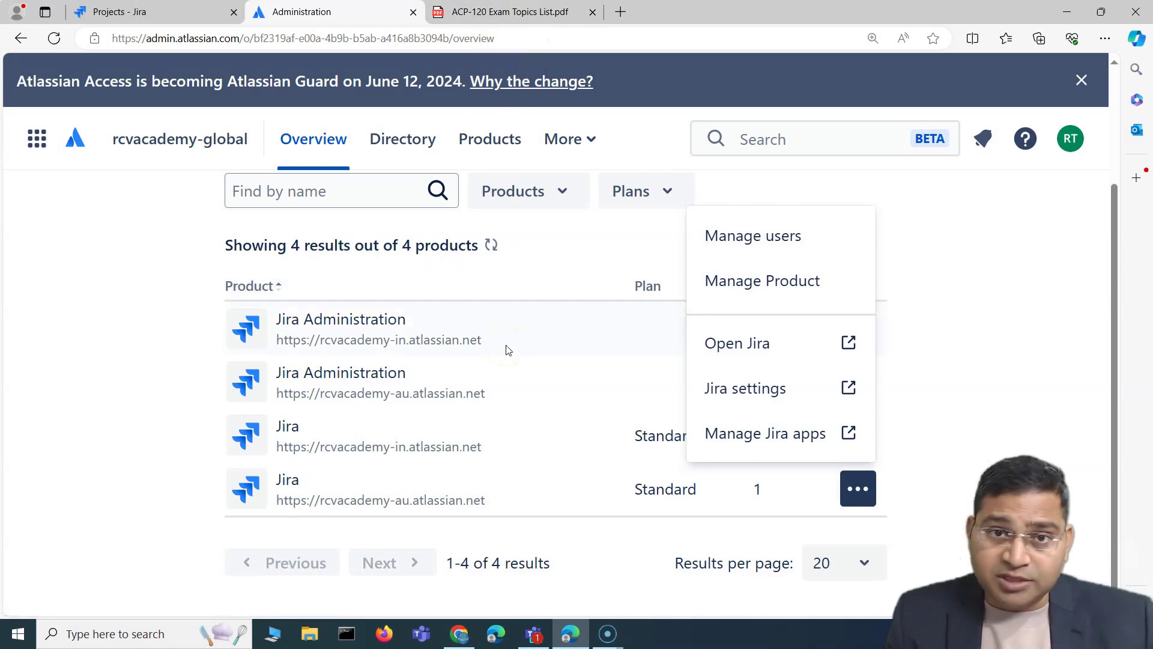
left_click(974, 265)
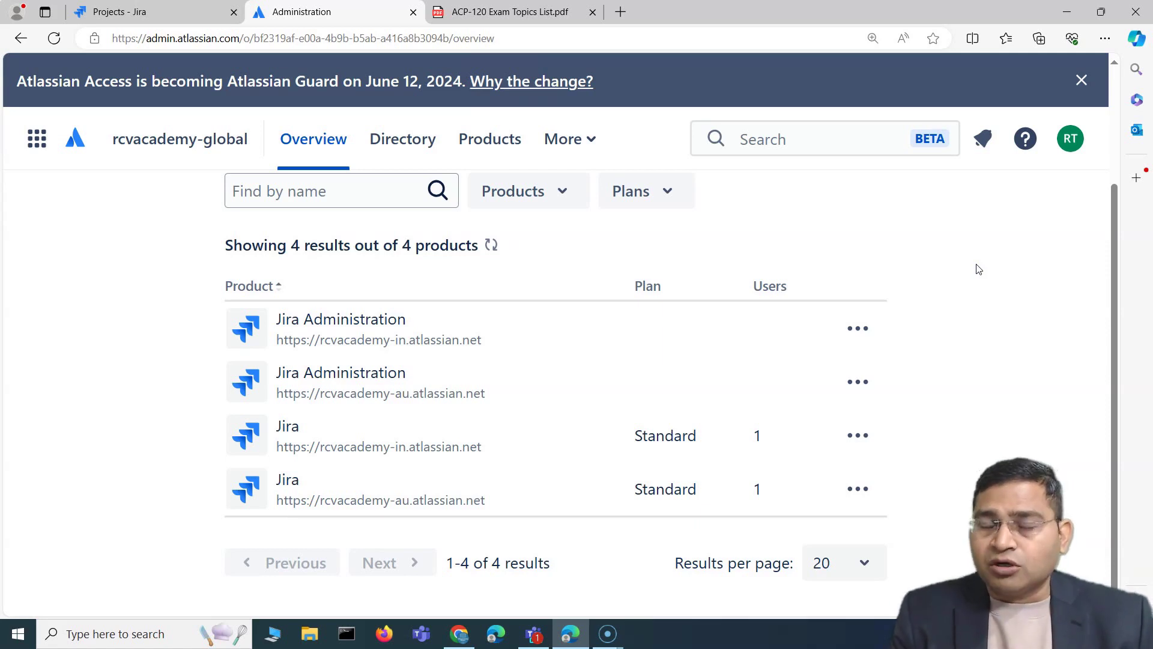
left_click(970, 277)
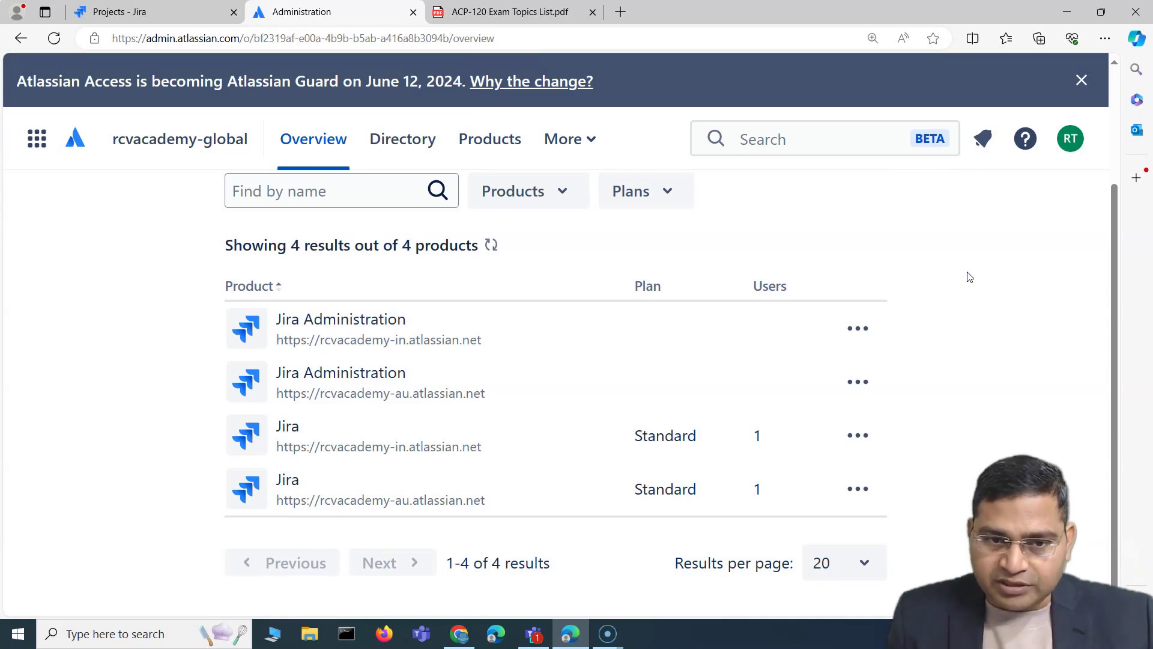
left_click(857, 492)
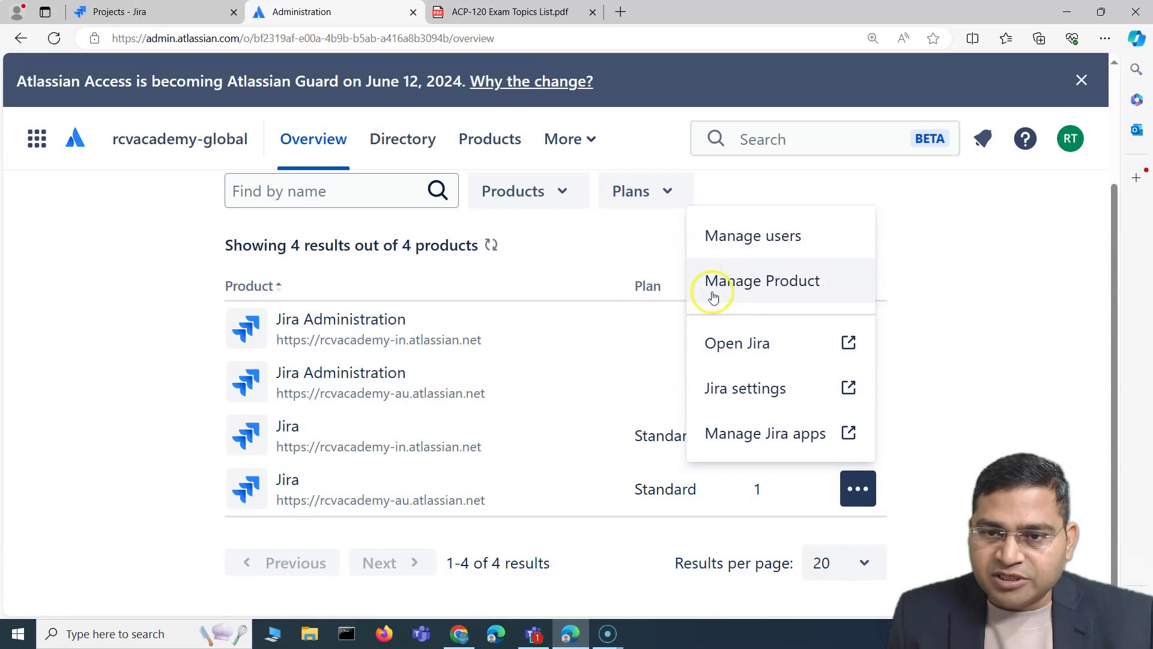
left_click(765, 343)
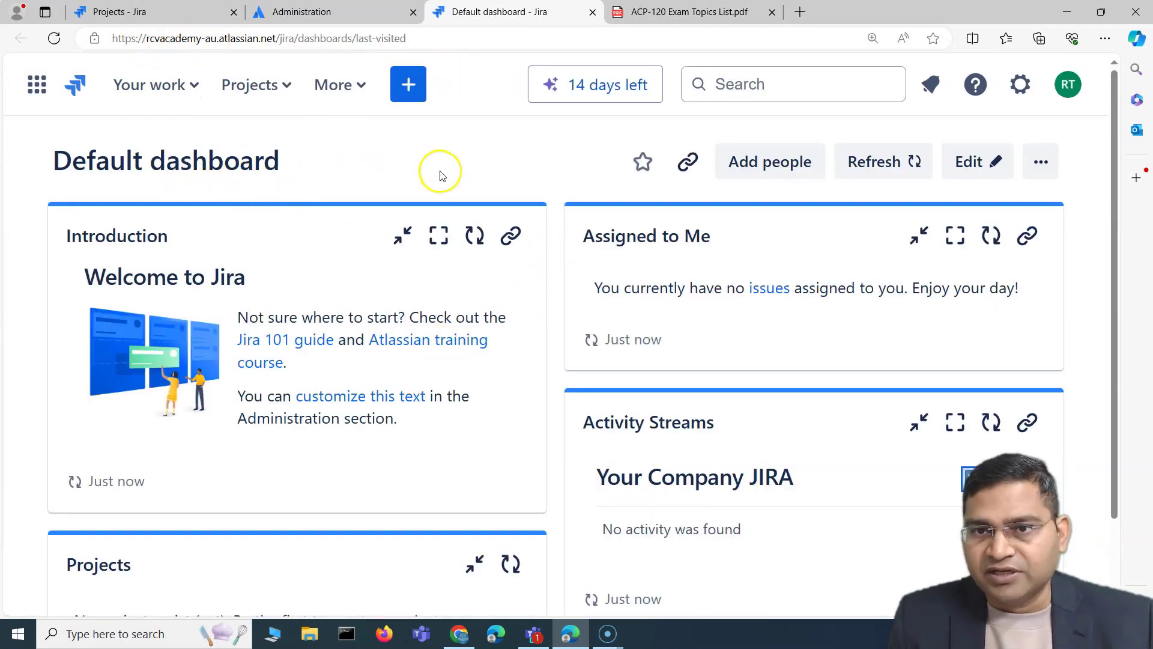
Go through the settings gear's Jira Settings to System's General configuration page
left_click(1019, 89)
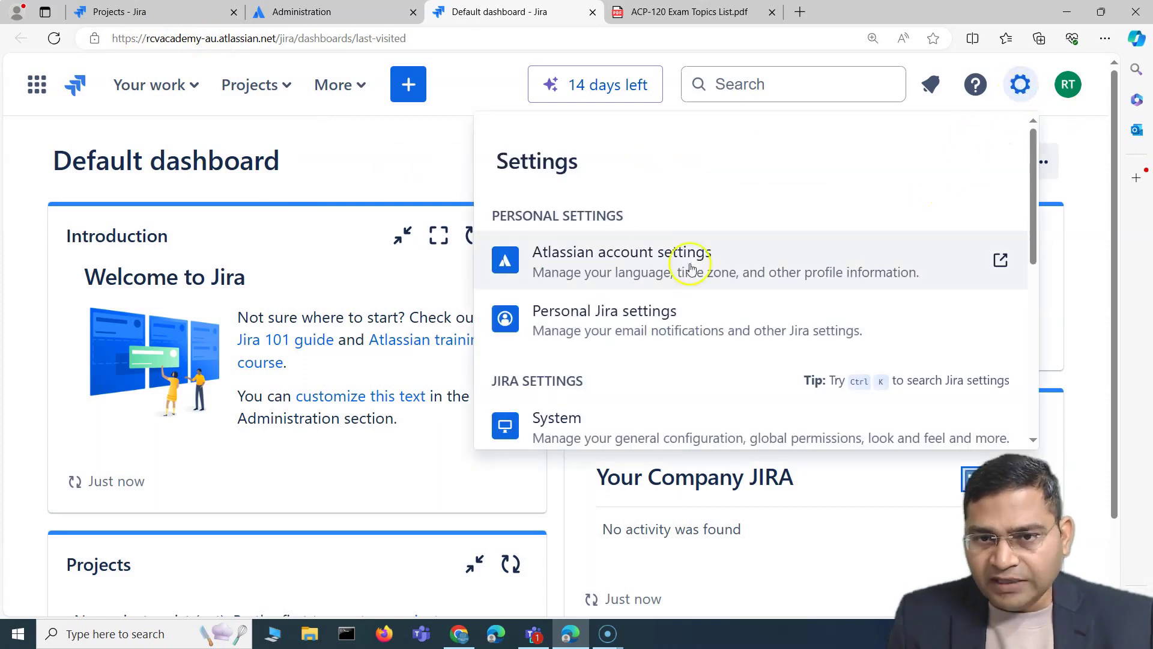
scroll(682, 282, "down", 5)
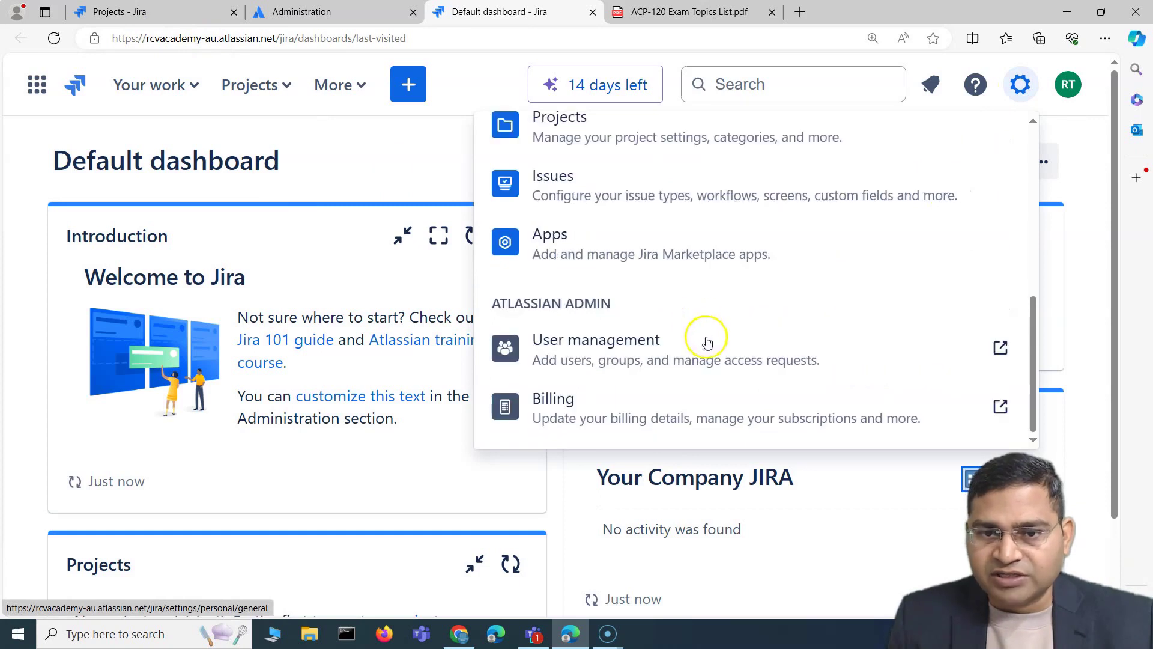
scroll(697, 360, "down", 2)
scroll(595, 349, "up", 2)
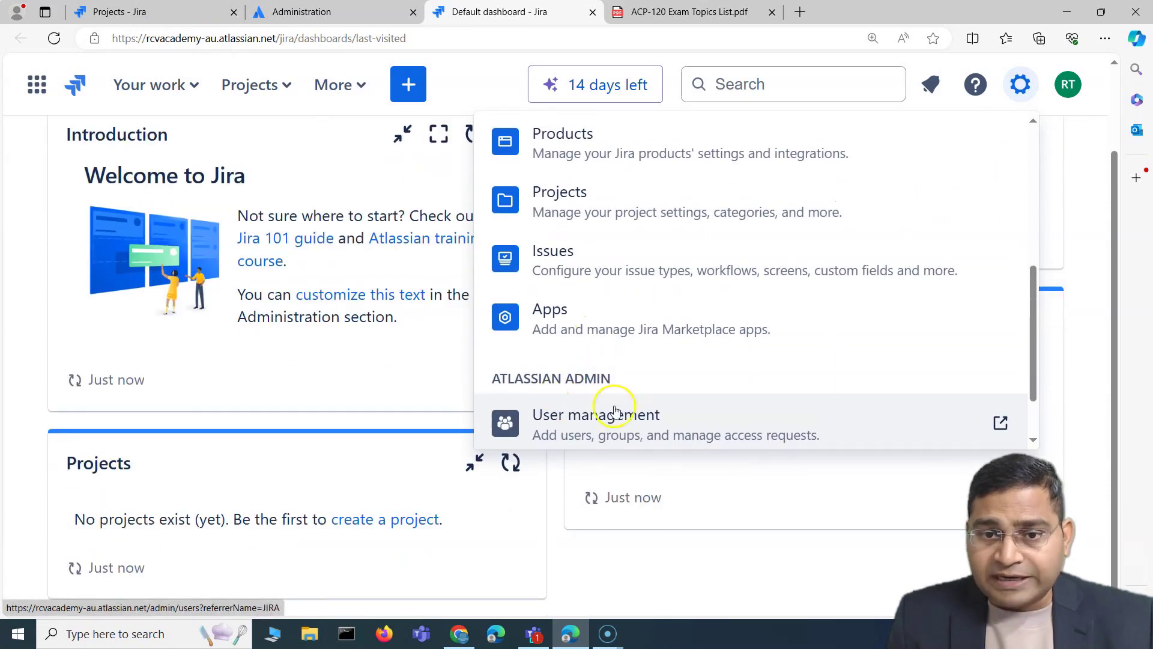
scroll(615, 411, "down", 1)
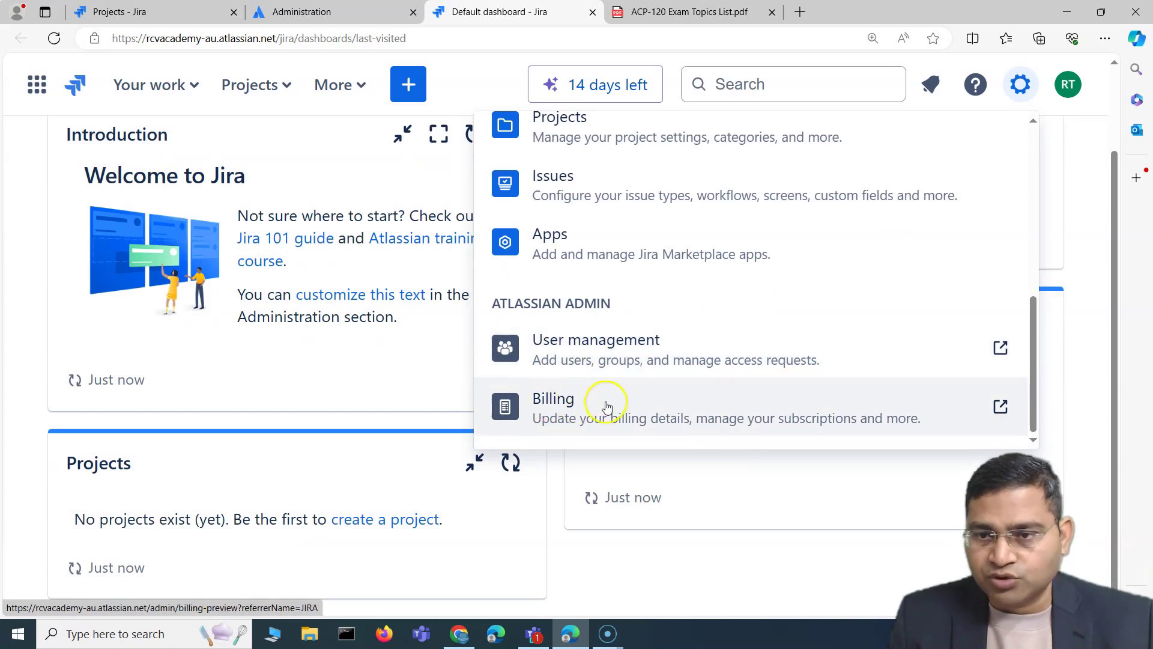
scroll(612, 408, "up", 2)
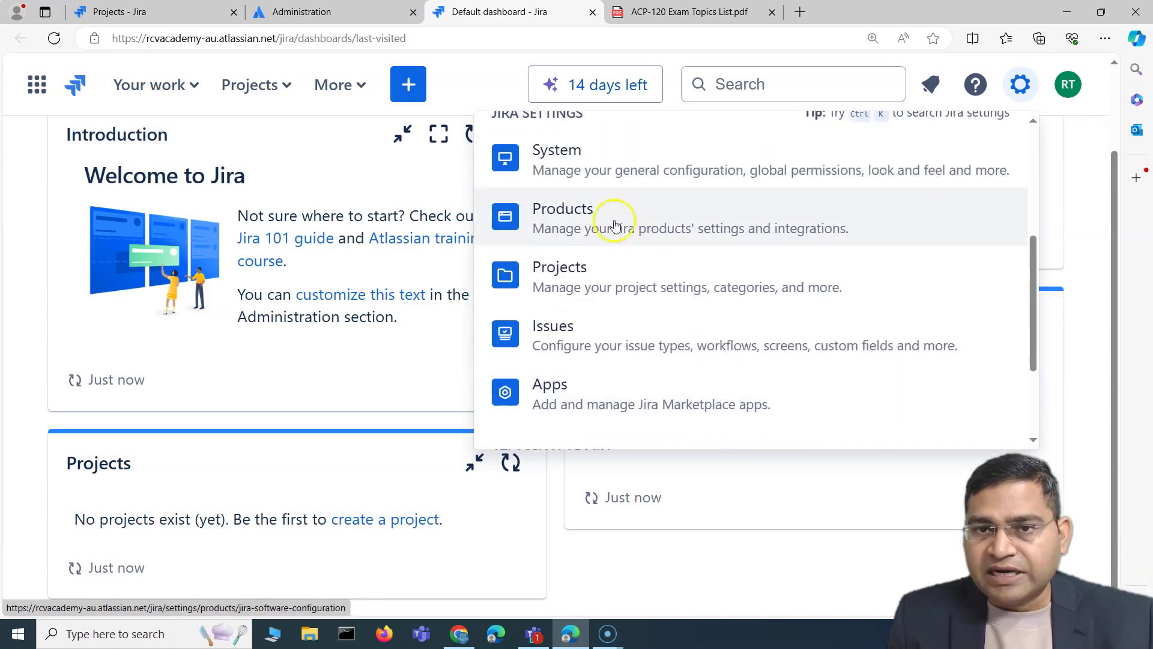
scroll(574, 357, "up", 4)
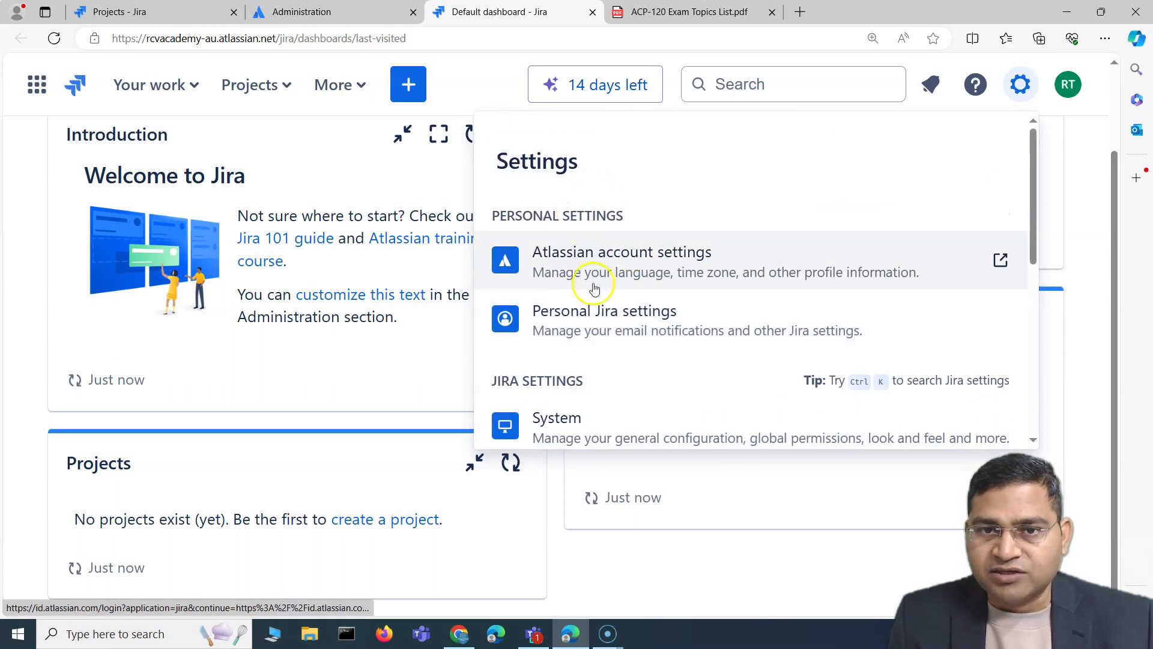
scroll(609, 294, "down", 3)
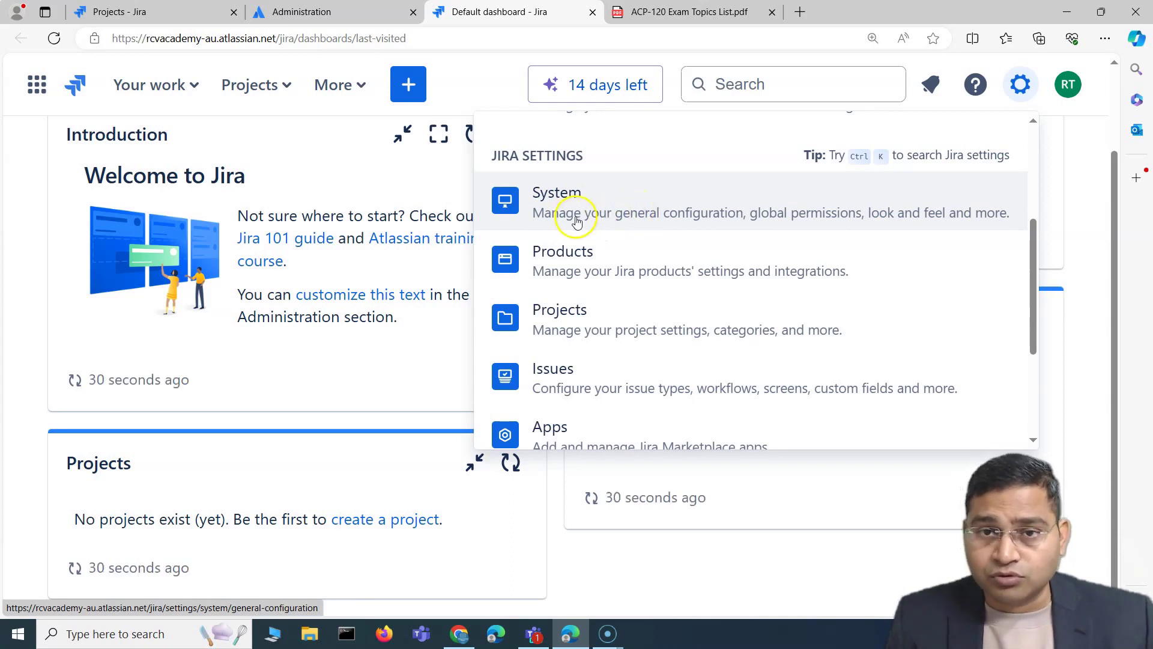
left_click(598, 215)
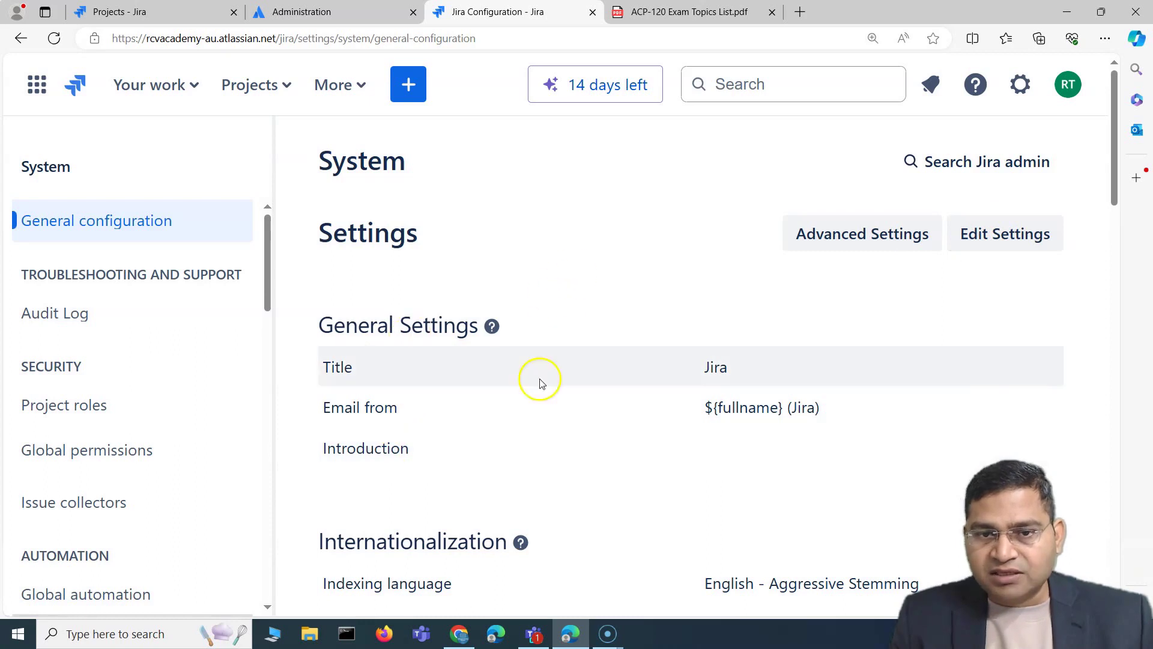
Switch General configuration into the Edit Jira Configuration form
scroll(443, 391, "down", 2)
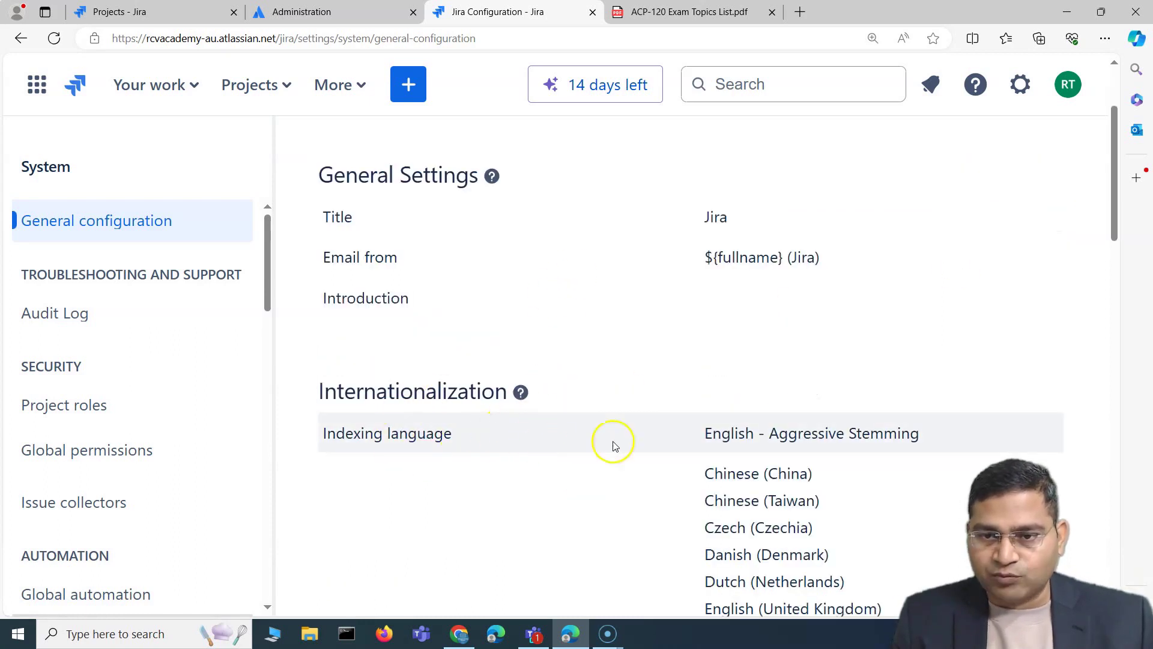
scroll(714, 427, "up", 2)
left_click(1033, 237)
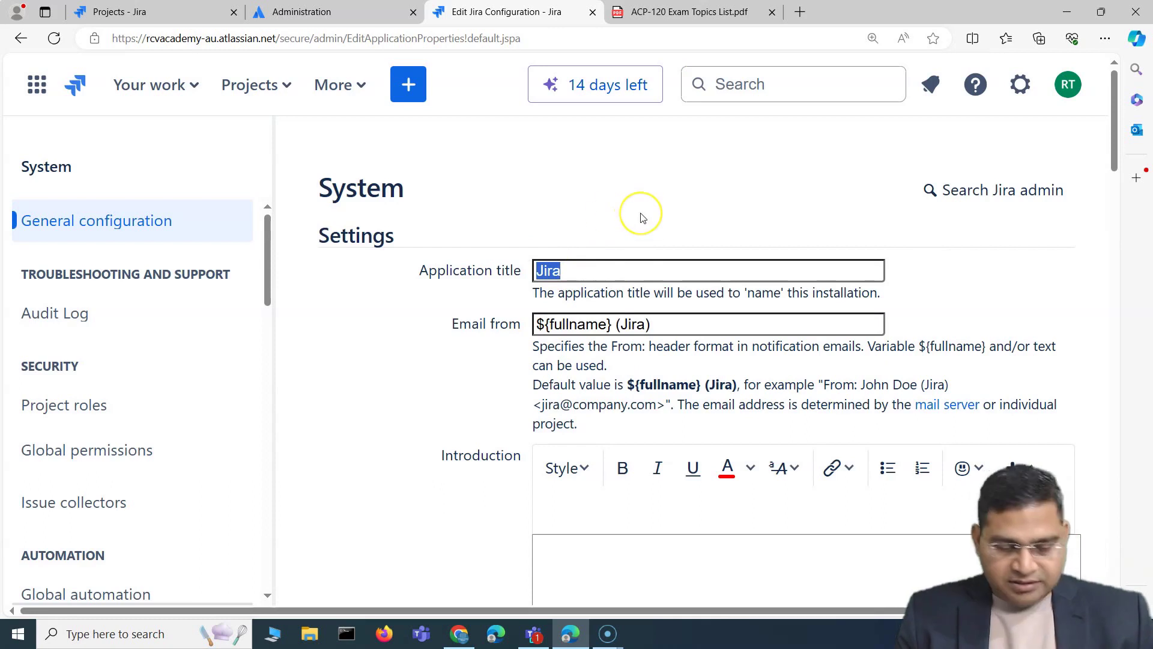
Change the application title to RCV Academy and review the Email from sender format
type("RCV Academy")
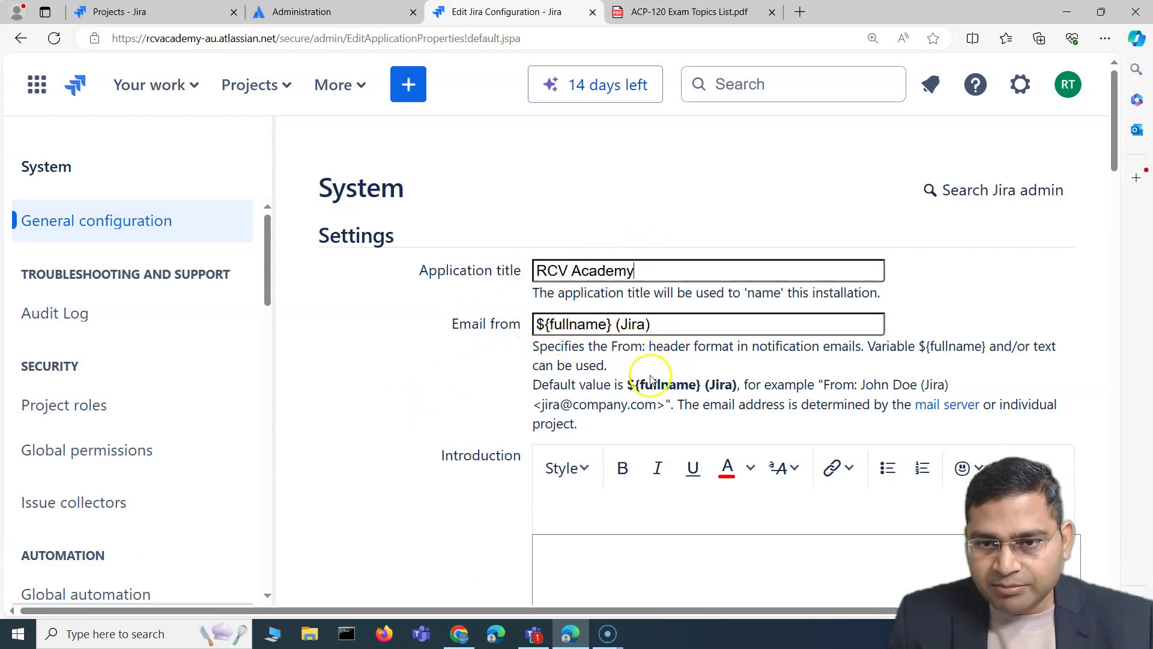
double_click(630, 324)
left_click(483, 351)
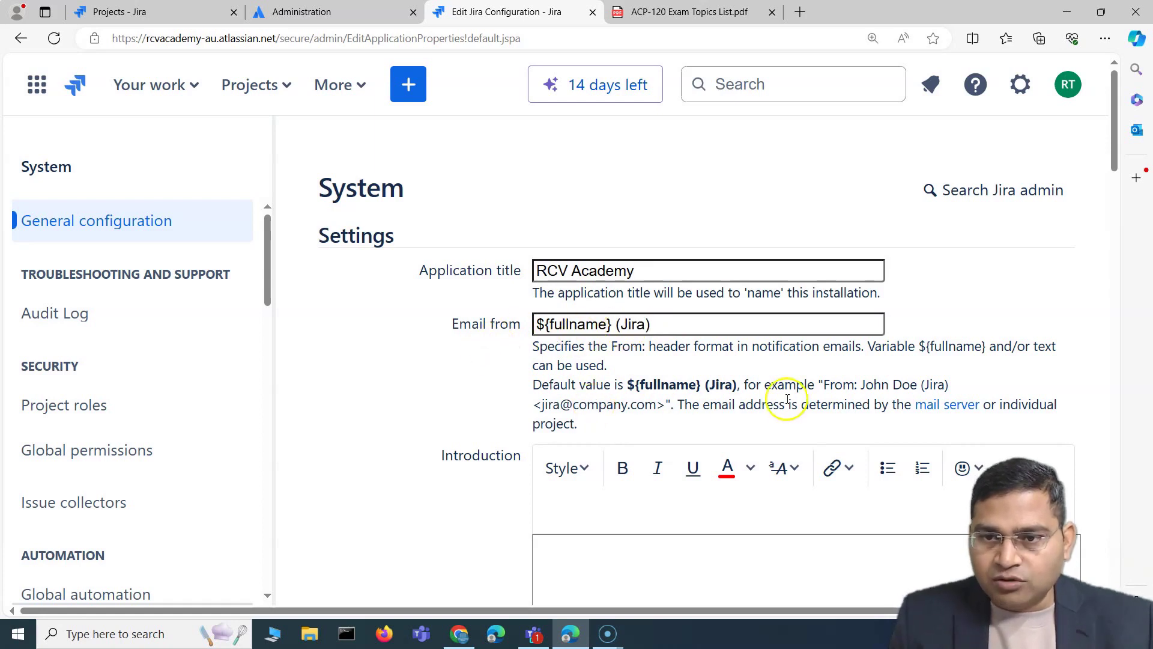
left_click_drag(860, 385, 917, 384)
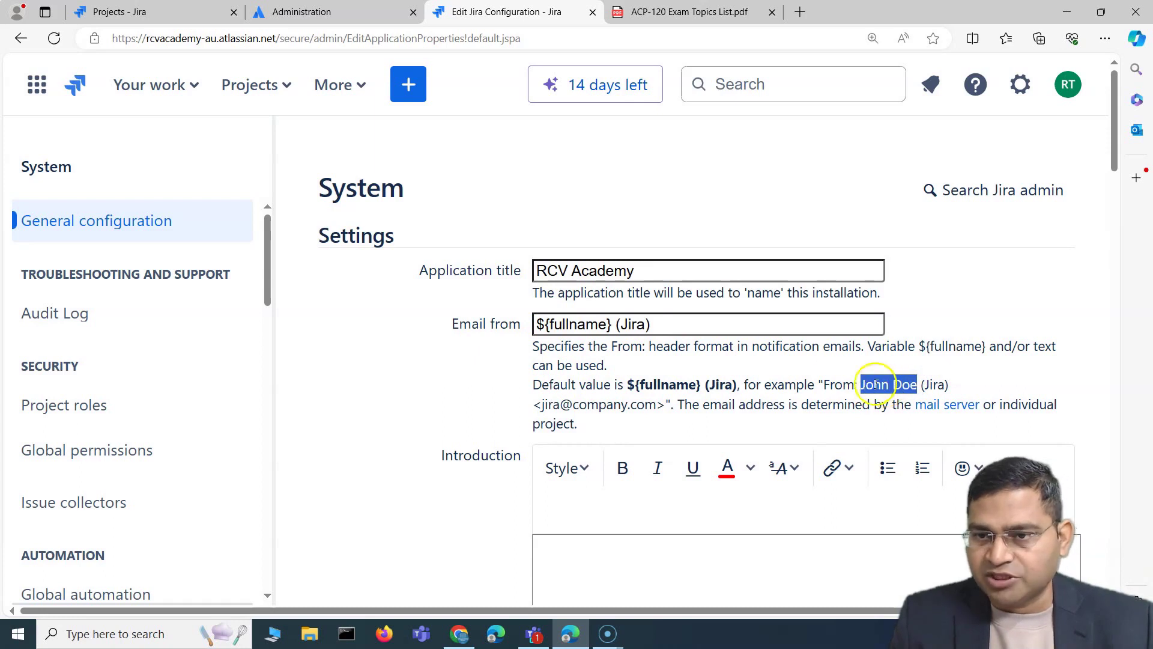
left_click(922, 382)
double_click(934, 385)
left_click(964, 373)
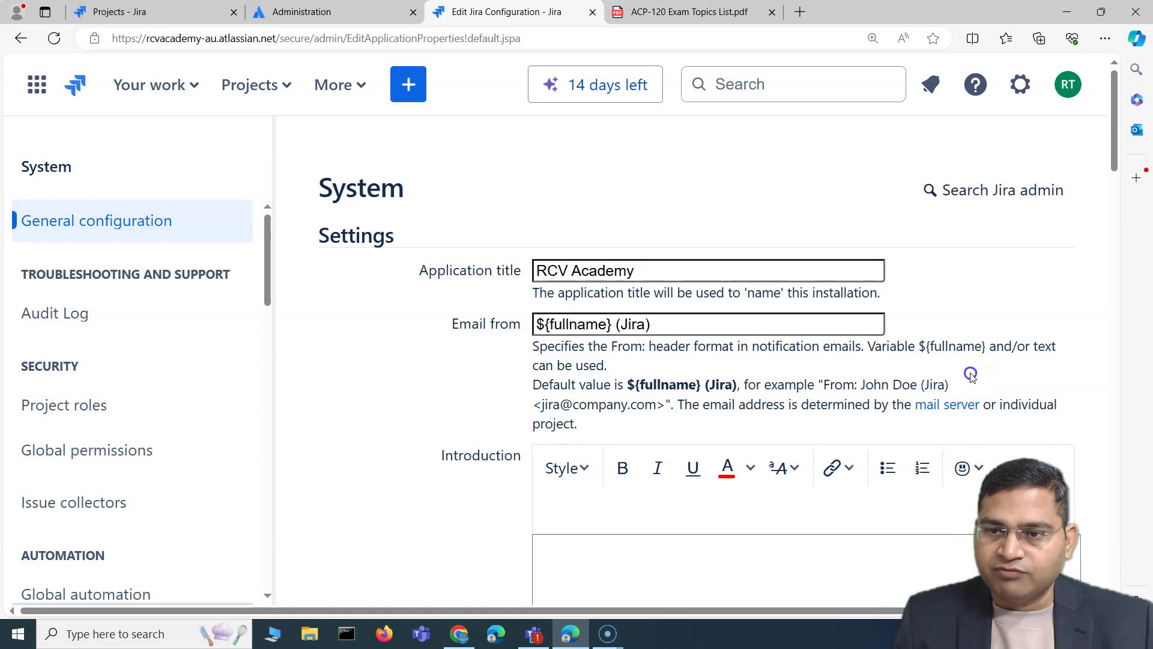
double_click(573, 324)
left_click(472, 357)
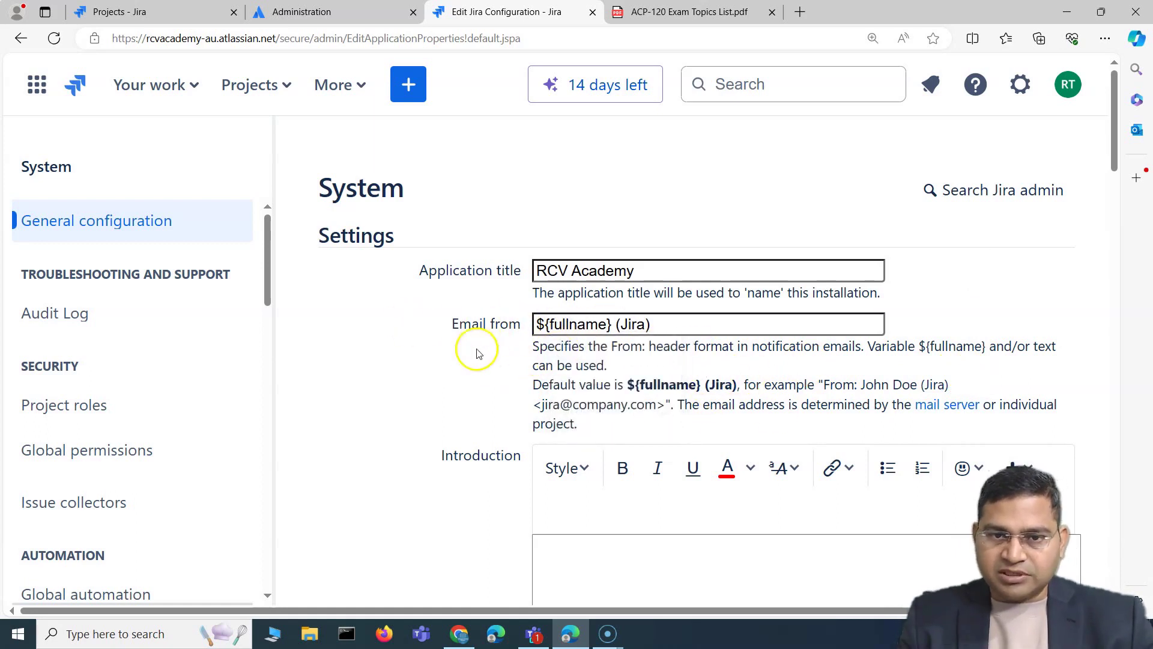
Enter the introduction text 'This is short RCV Academy Intro.'
scroll(459, 429, "down", 2)
scroll(420, 427, "down", 1)
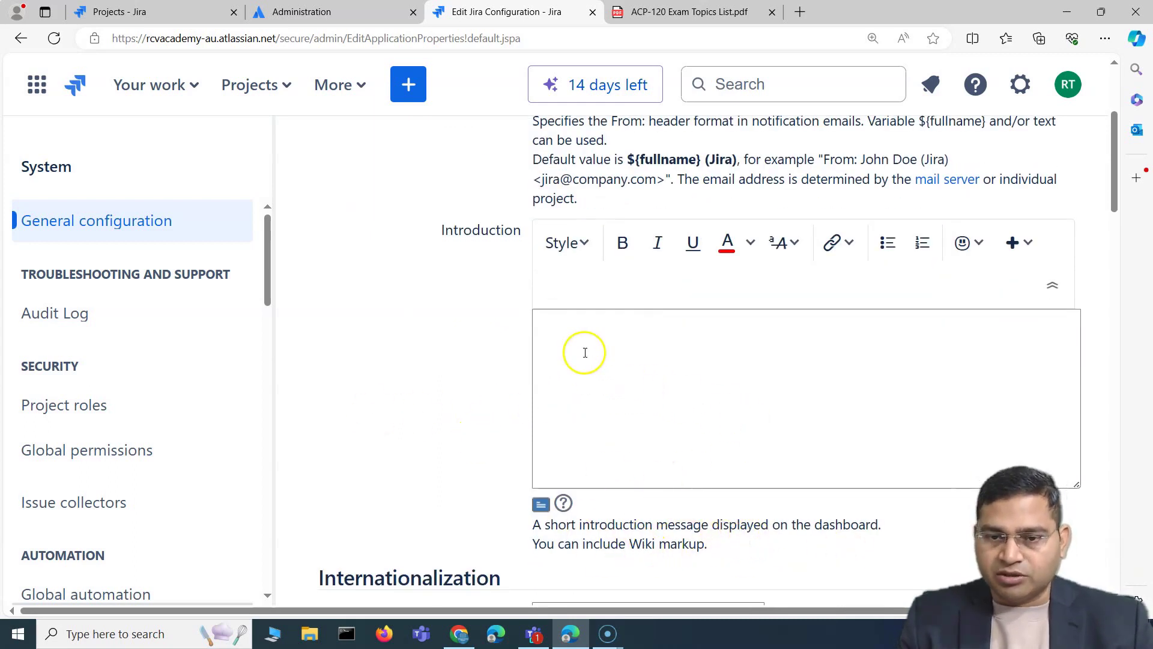
left_click(638, 338)
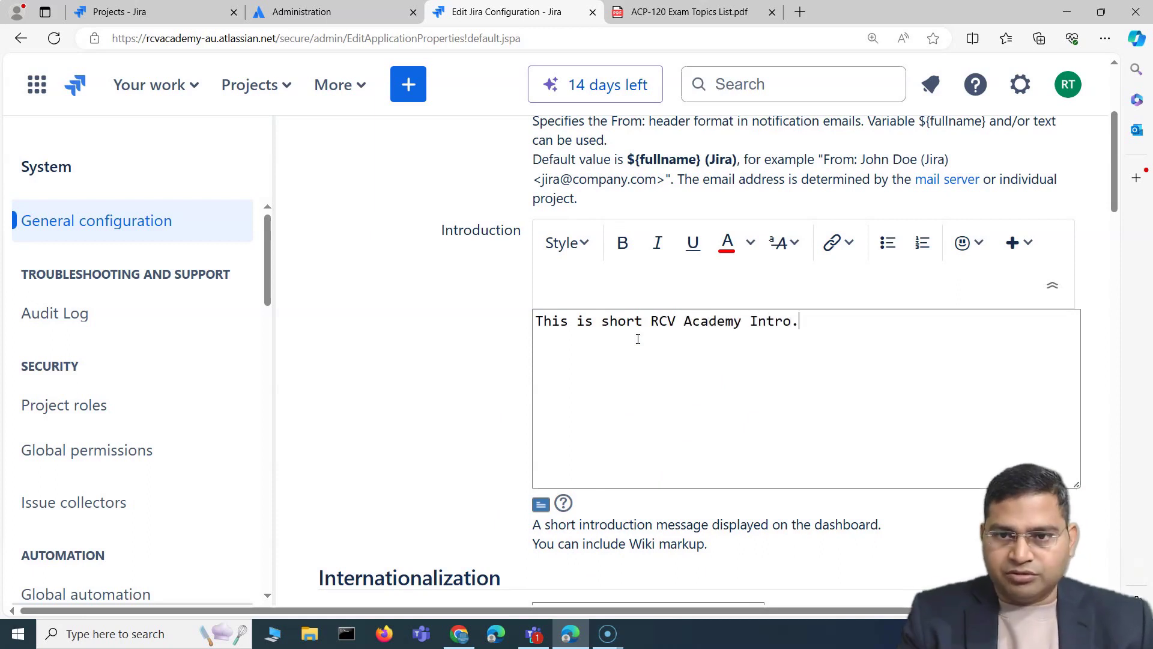
scroll(618, 386, "down", 3)
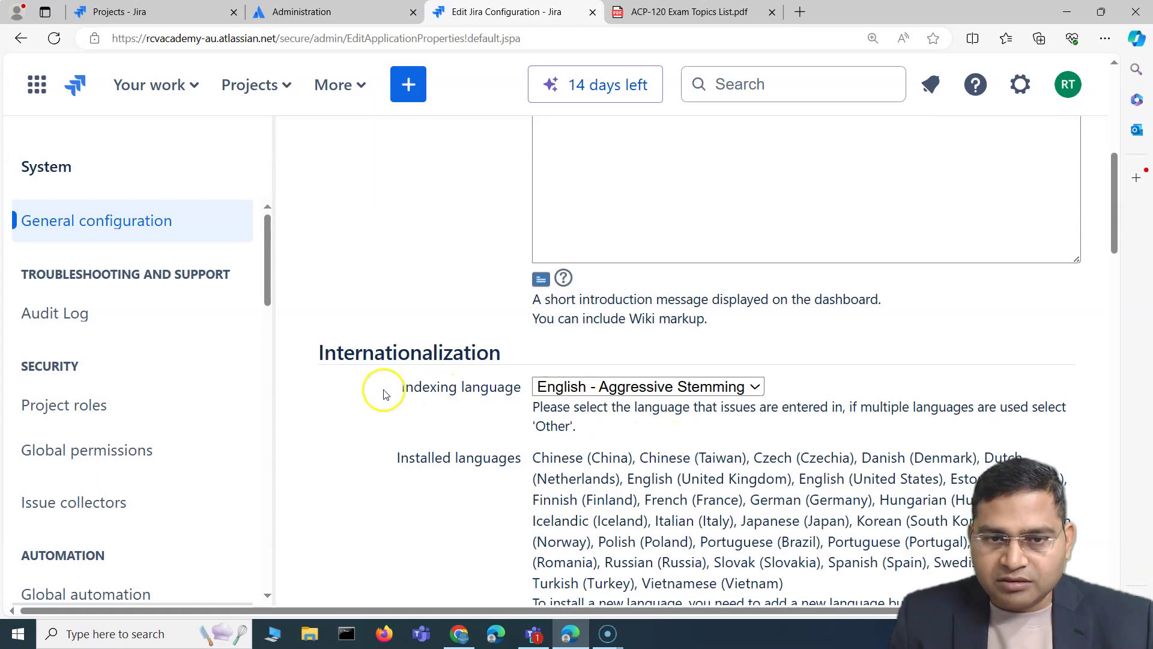
scroll(644, 451, "down", 1)
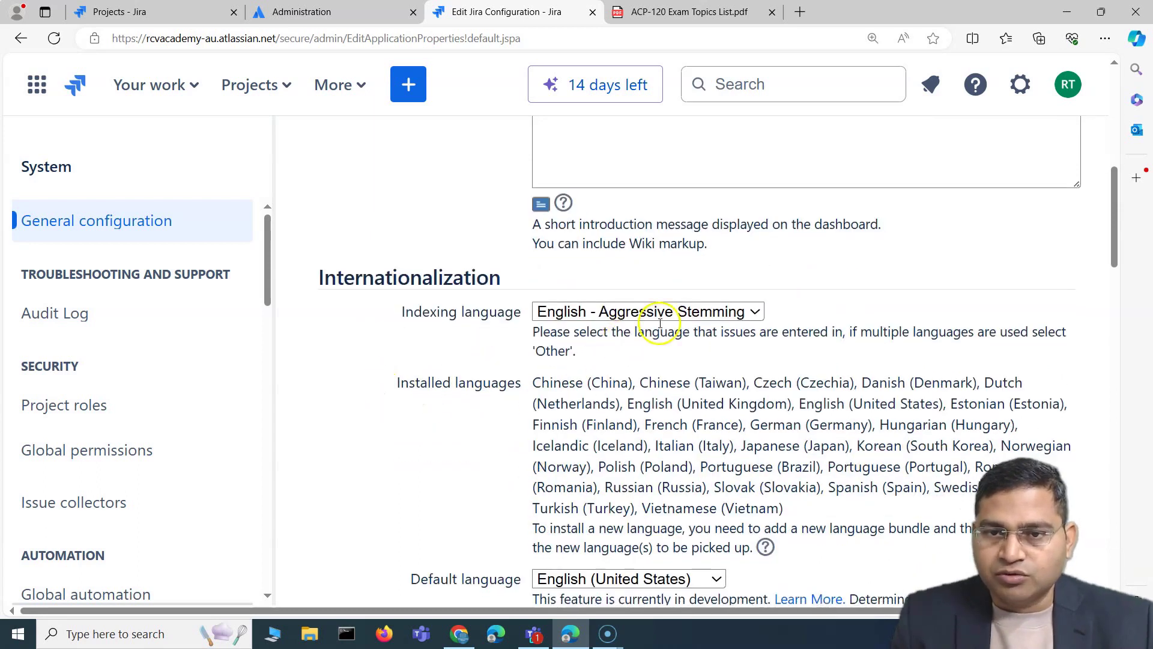
scroll(481, 437, "down", 1)
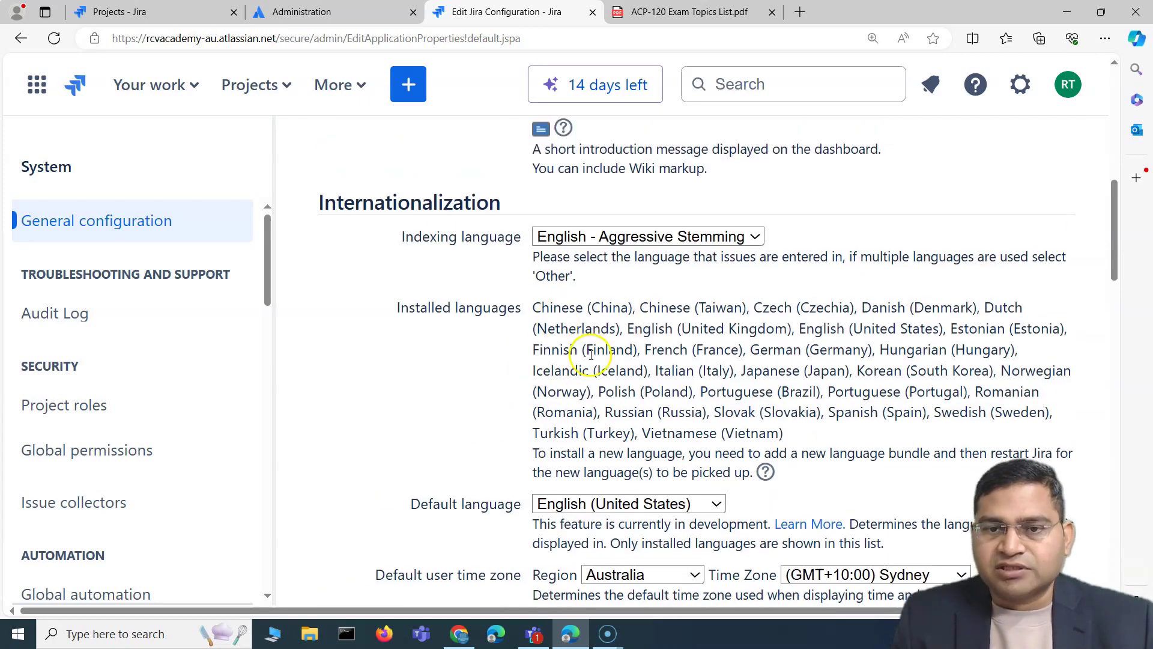
scroll(600, 469, "down", 1)
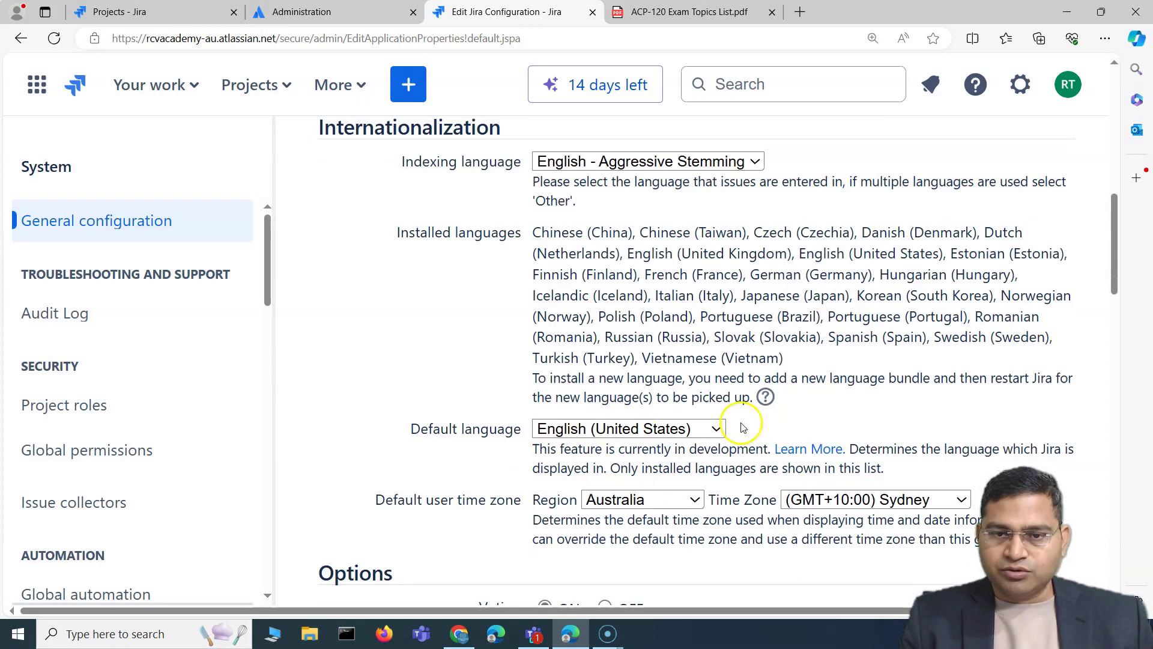
scroll(451, 515, "down", 3)
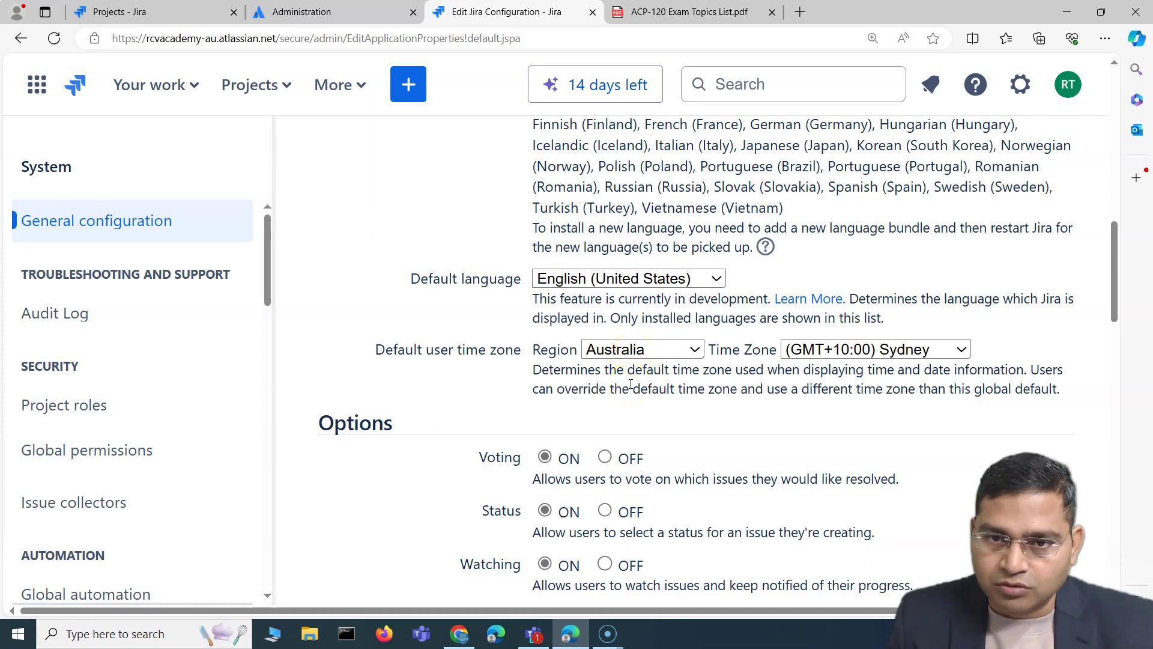
scroll(618, 427, "up", 2)
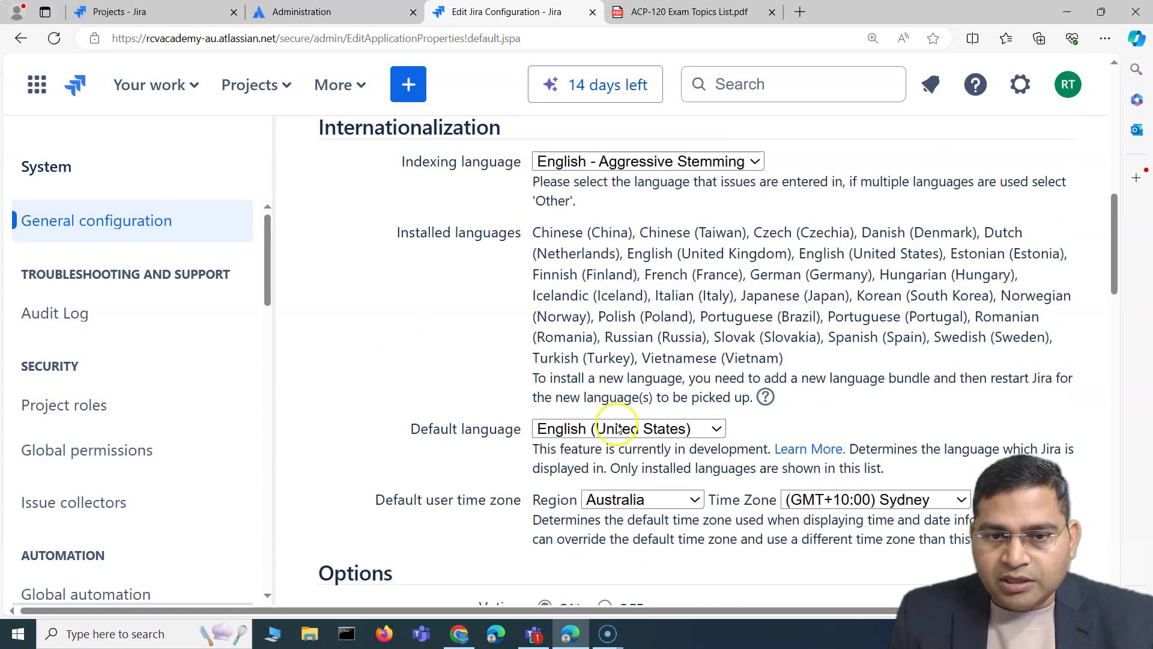
left_click(624, 427)
scroll(683, 170, "up", 1)
scroll(661, 152, "down", 2)
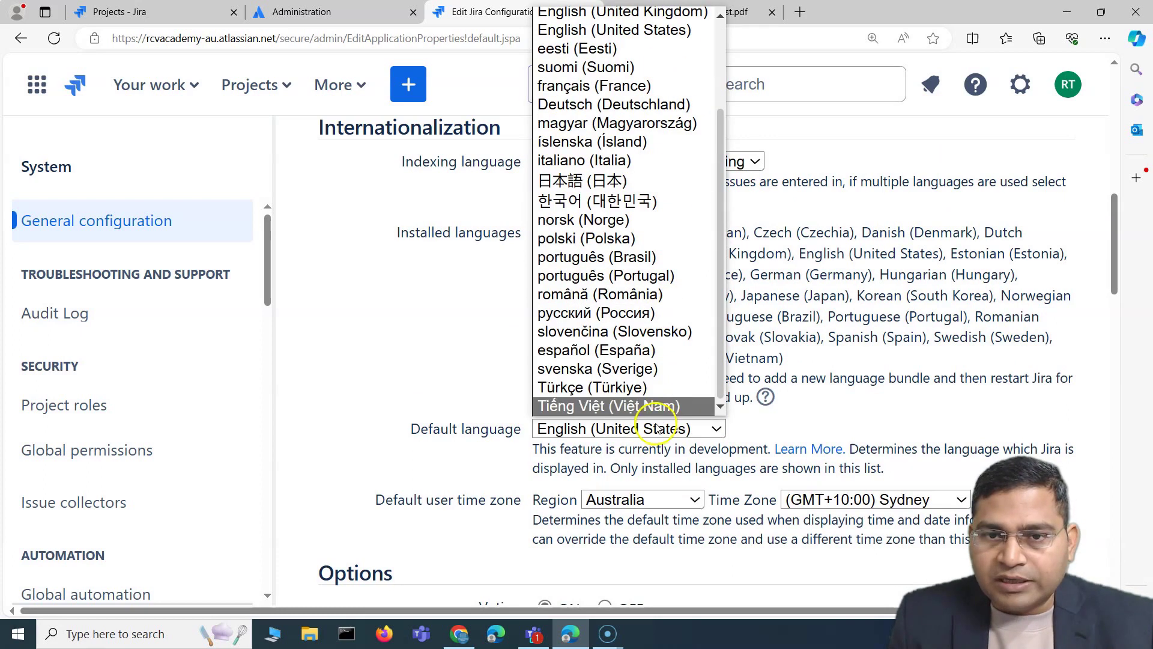
scroll(650, 372, "up", 2)
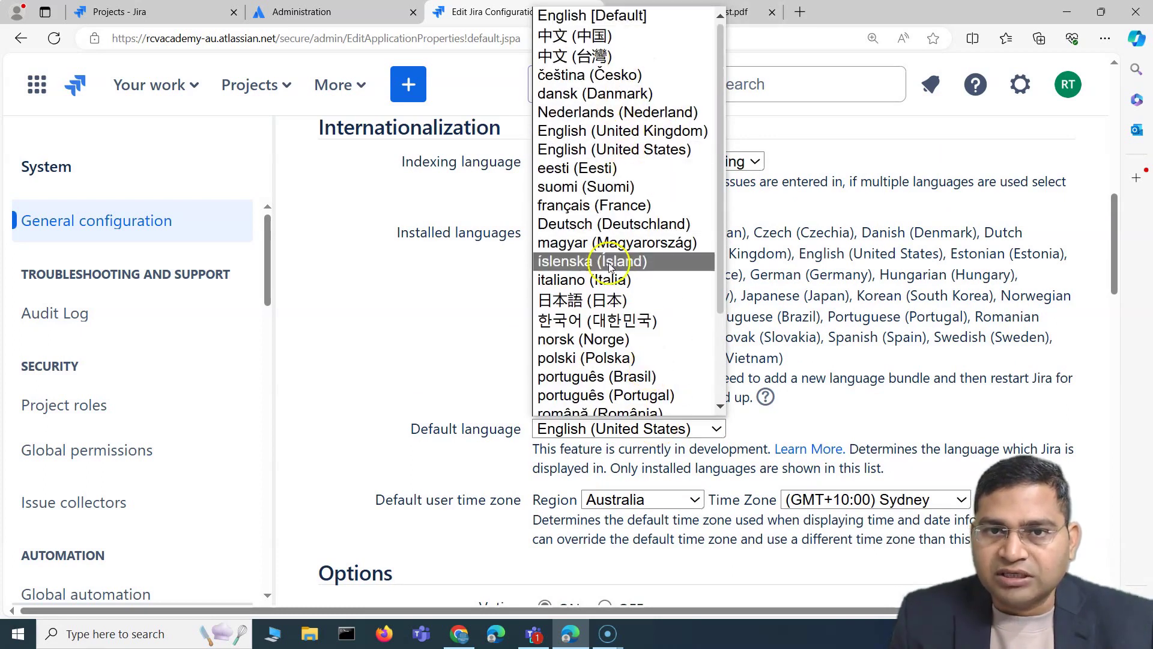
left_click(386, 382)
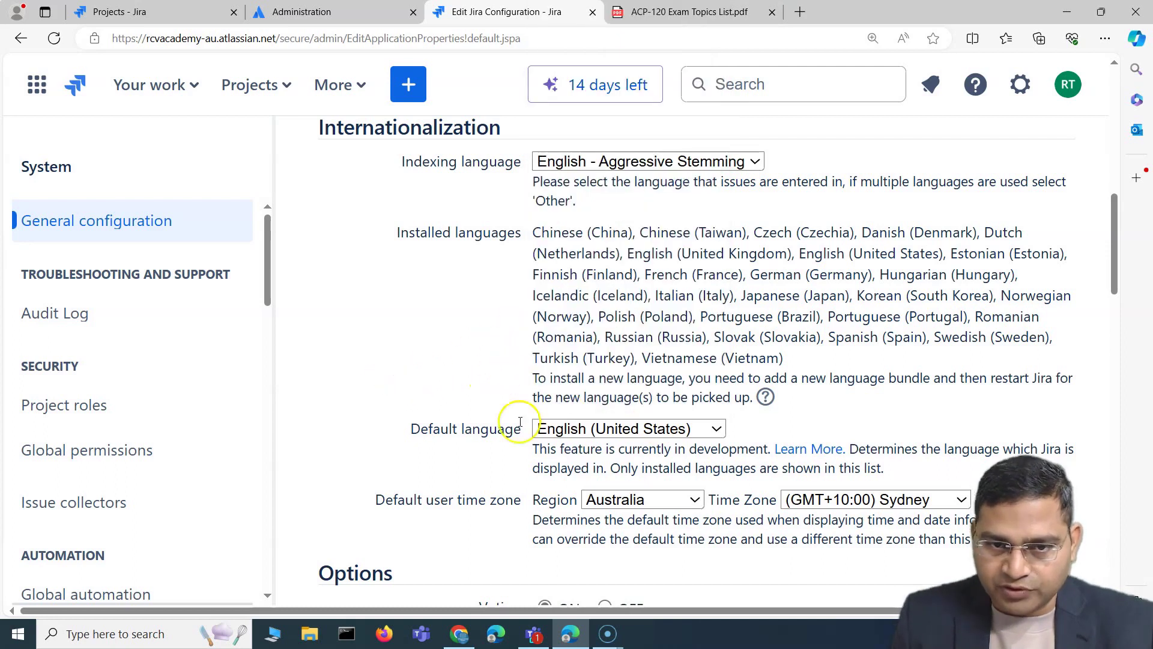
scroll(498, 429, "down", 2)
scroll(801, 386, "up", 7)
scroll(804, 394, "down", 10)
scroll(352, 227, "up", 3)
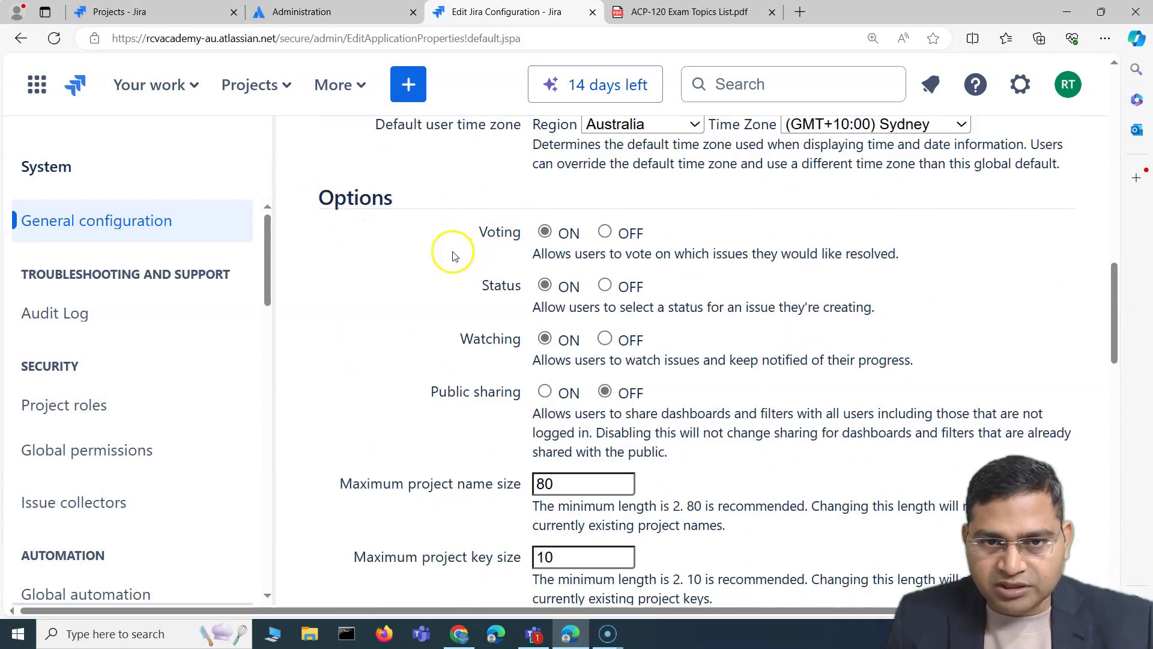
scroll(456, 246, "down", 1)
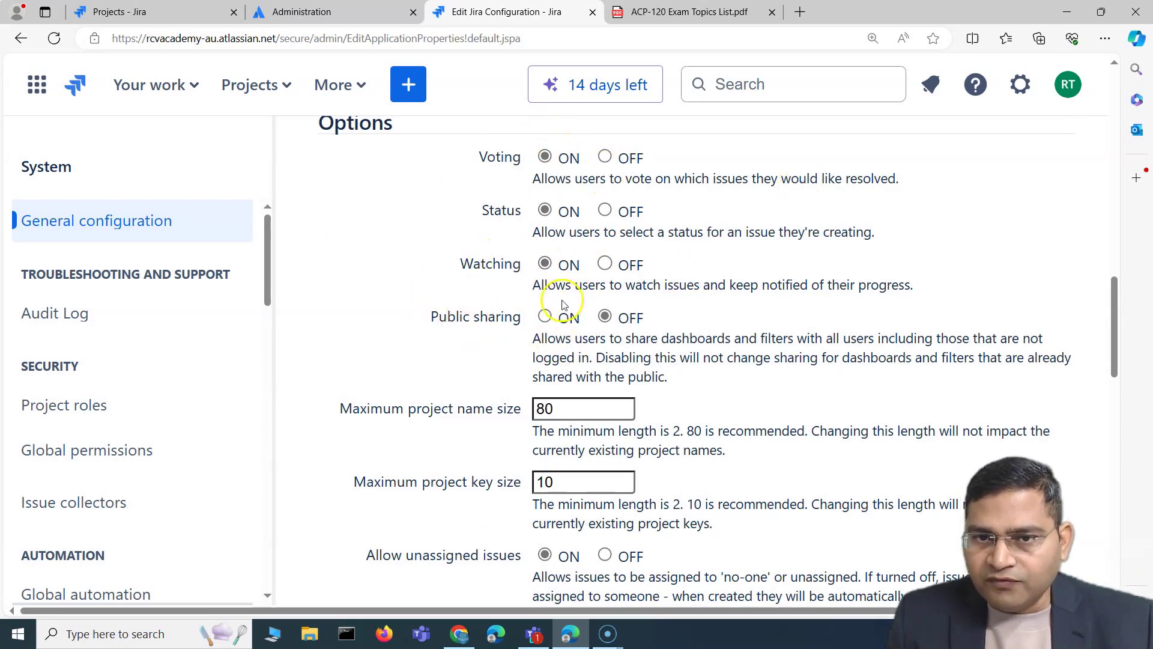
scroll(348, 385, "down", 1)
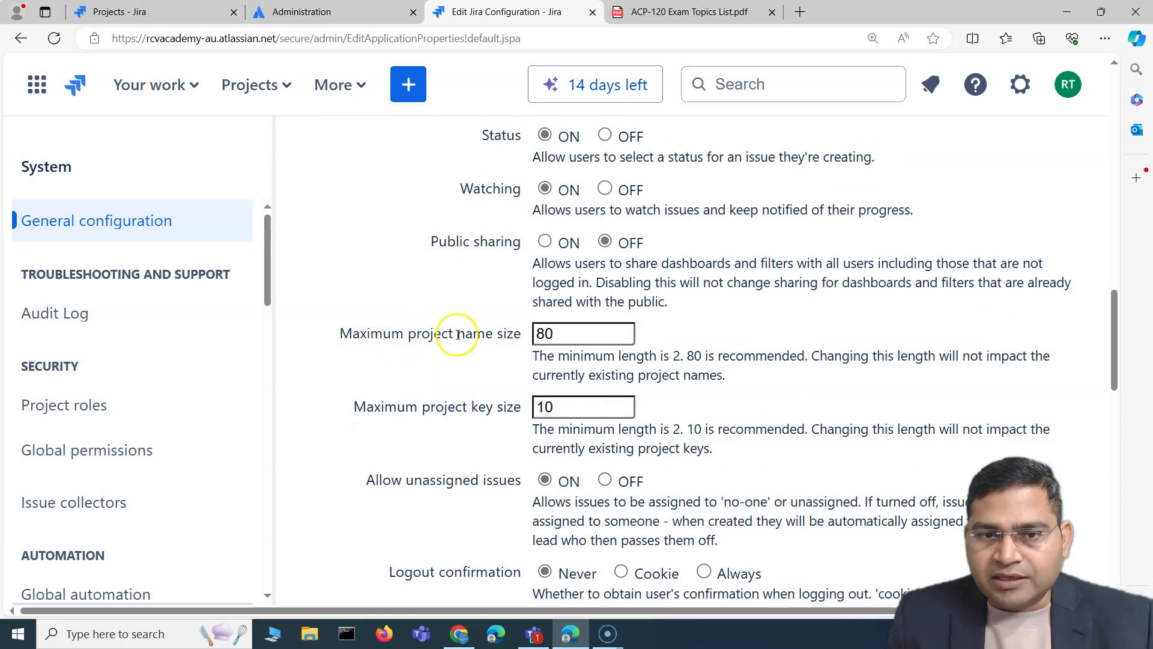
left_click_drag(466, 336, 353, 334)
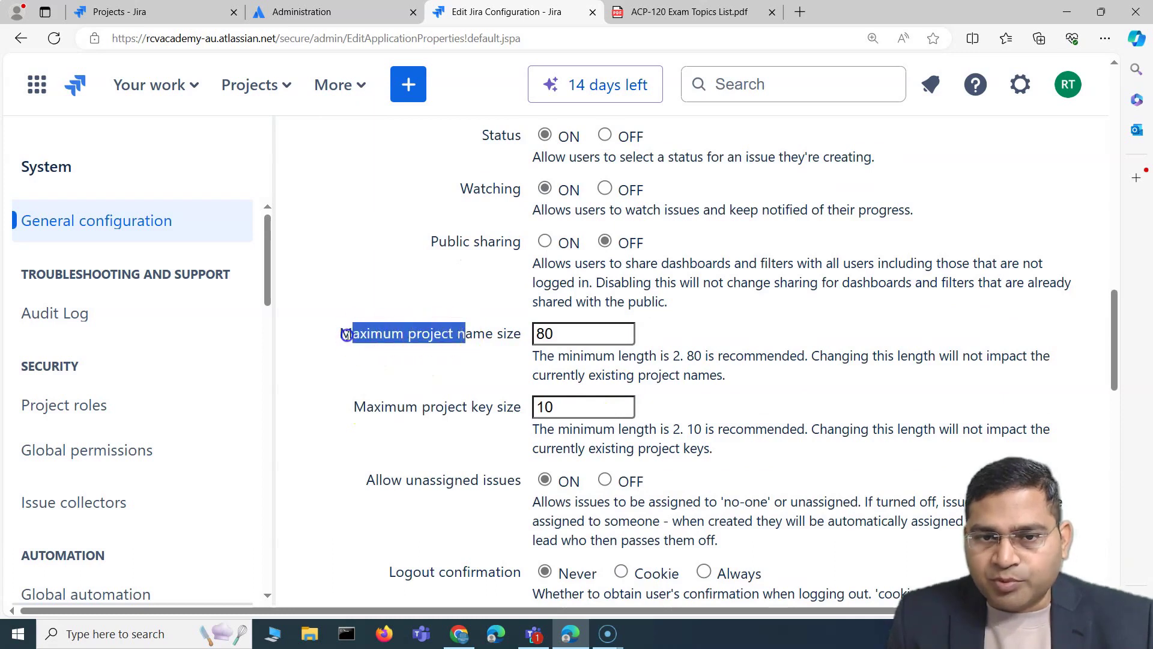
triple_click(408, 410)
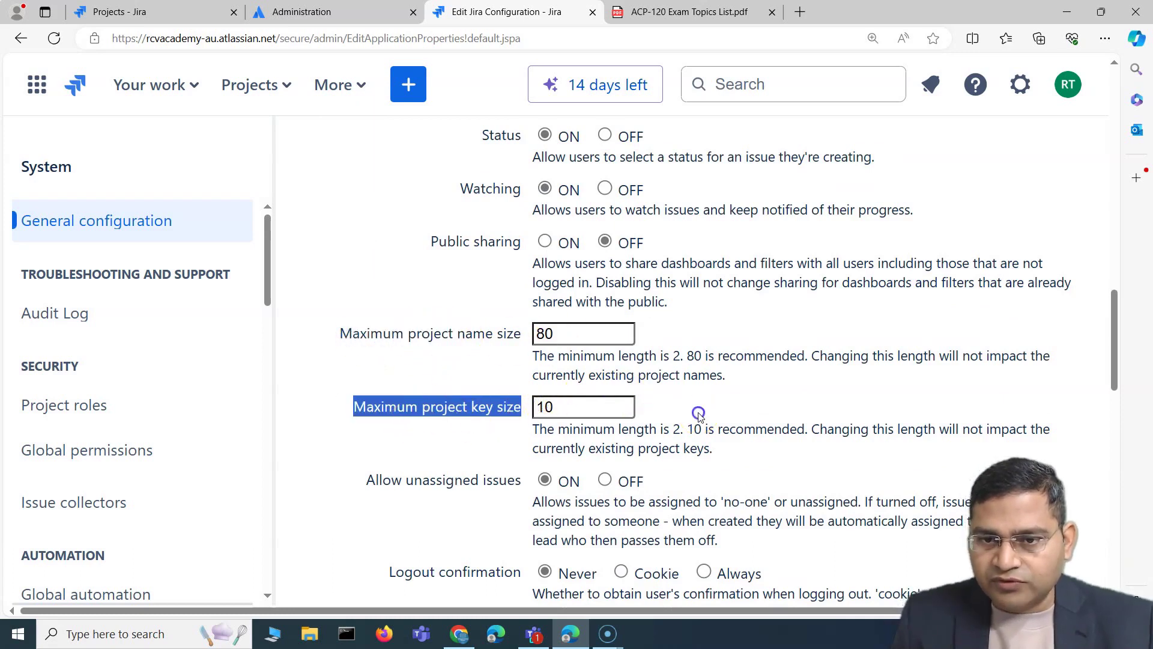
left_click(673, 440)
left_click_drag(585, 430, 683, 449)
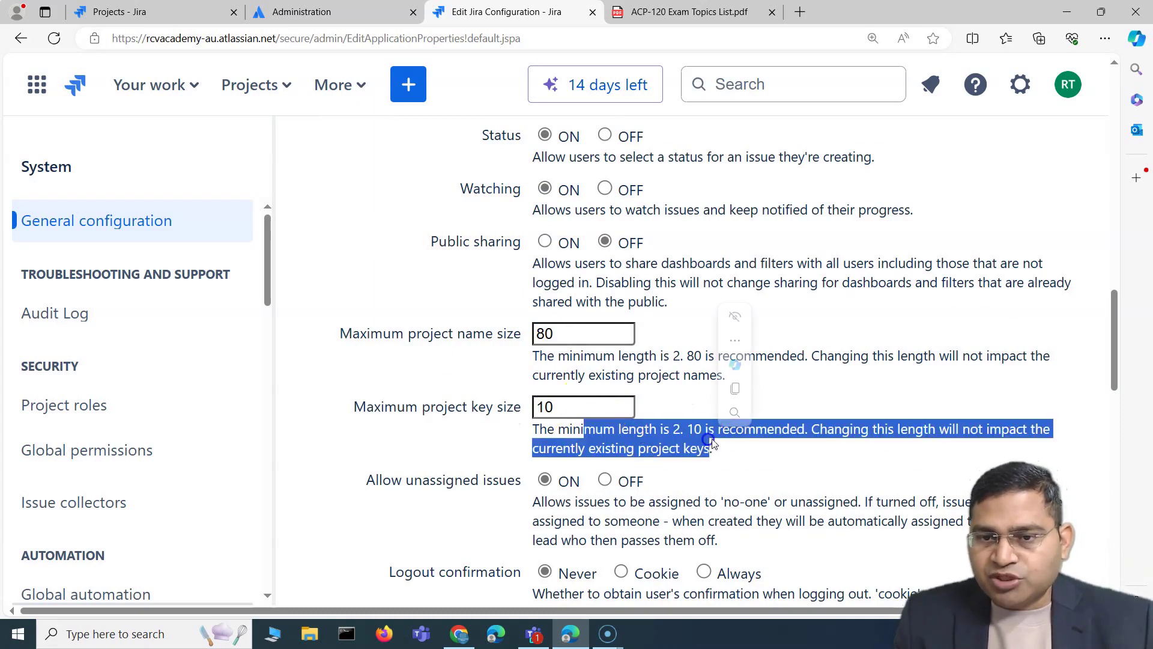
left_click(750, 359)
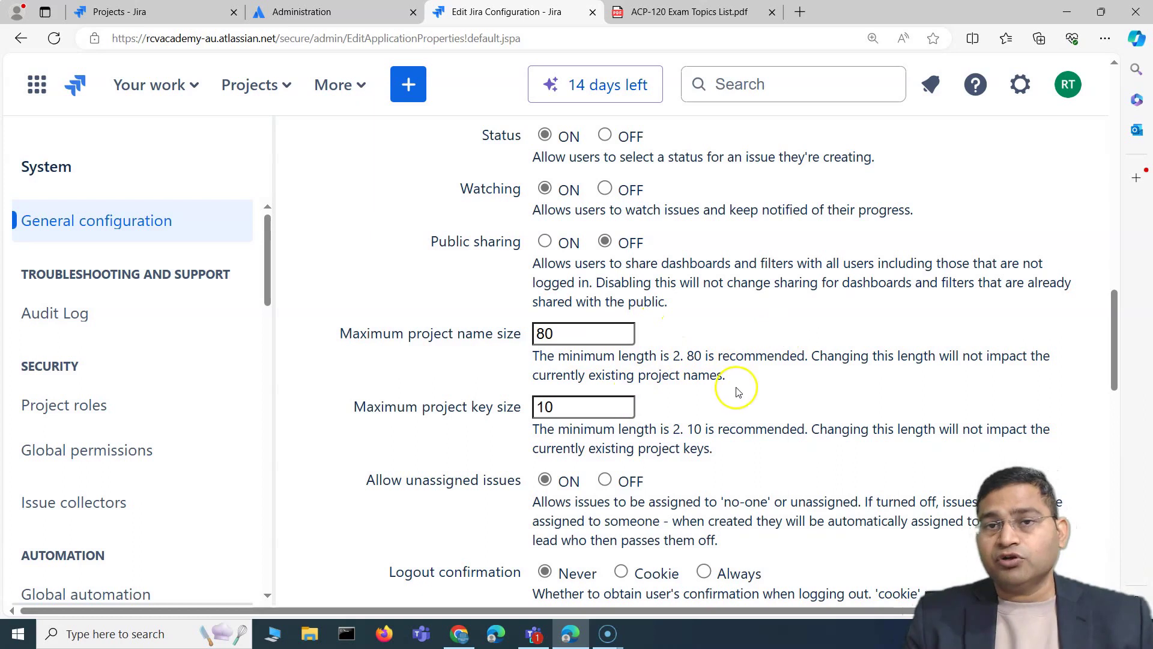
scroll(723, 300, "up", 3)
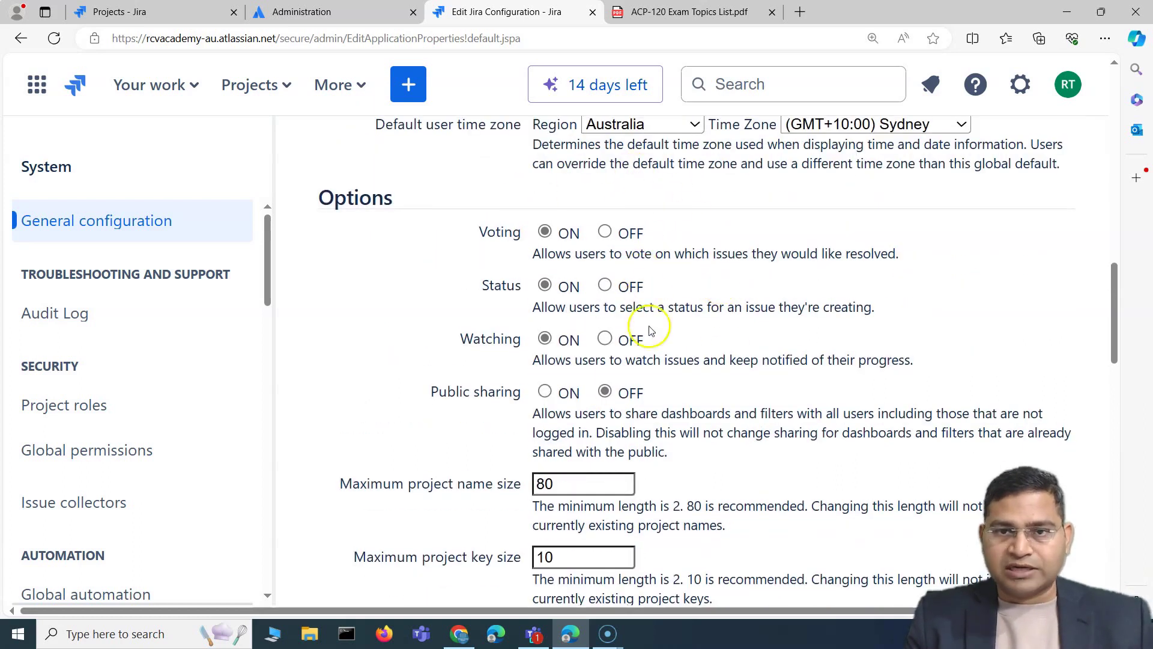
scroll(784, 401, "down", 5)
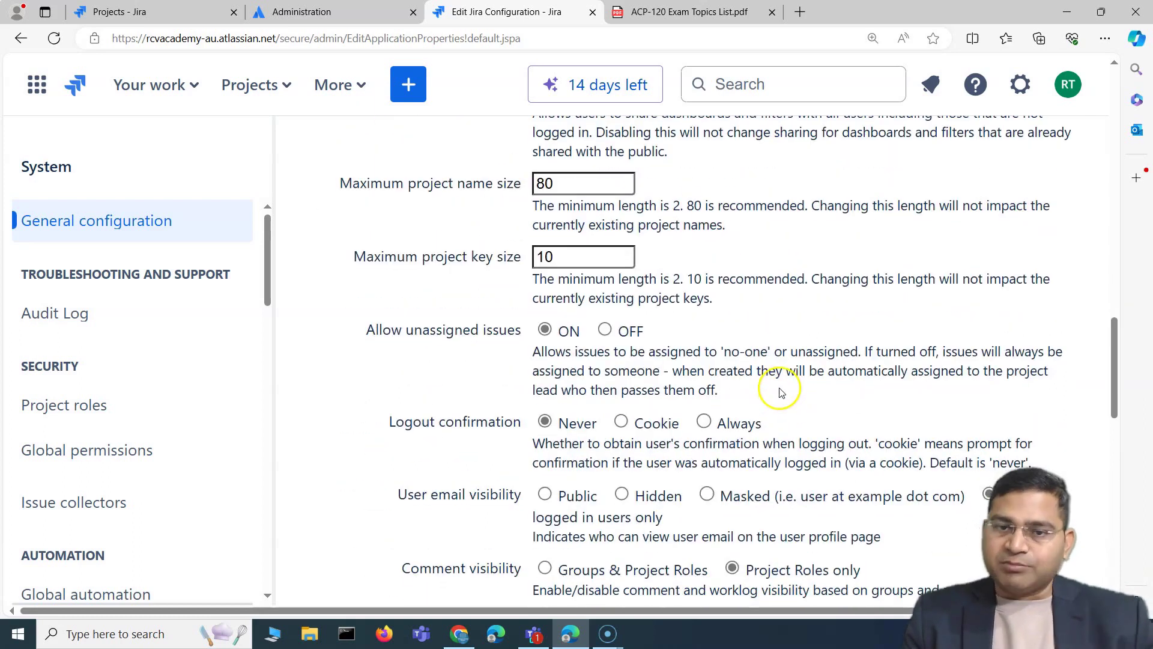
scroll(397, 333, "down", 1)
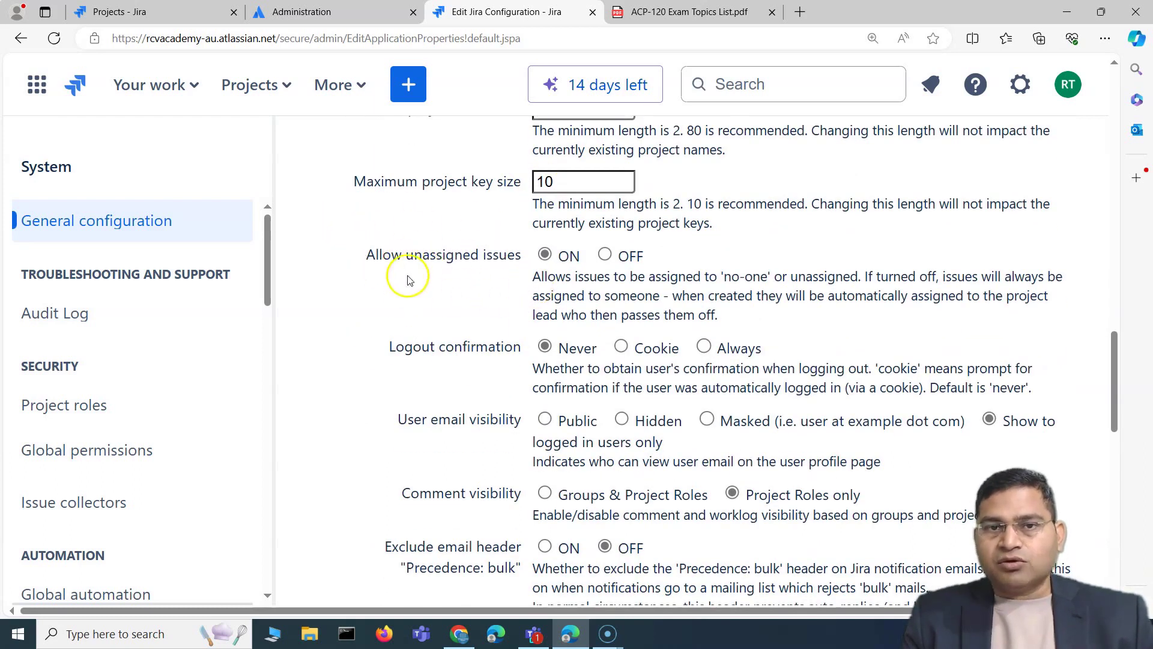
left_click_drag(368, 254, 745, 310)
left_click(520, 257)
right_click(745, 309)
left_click(846, 258)
left_click(1008, 311)
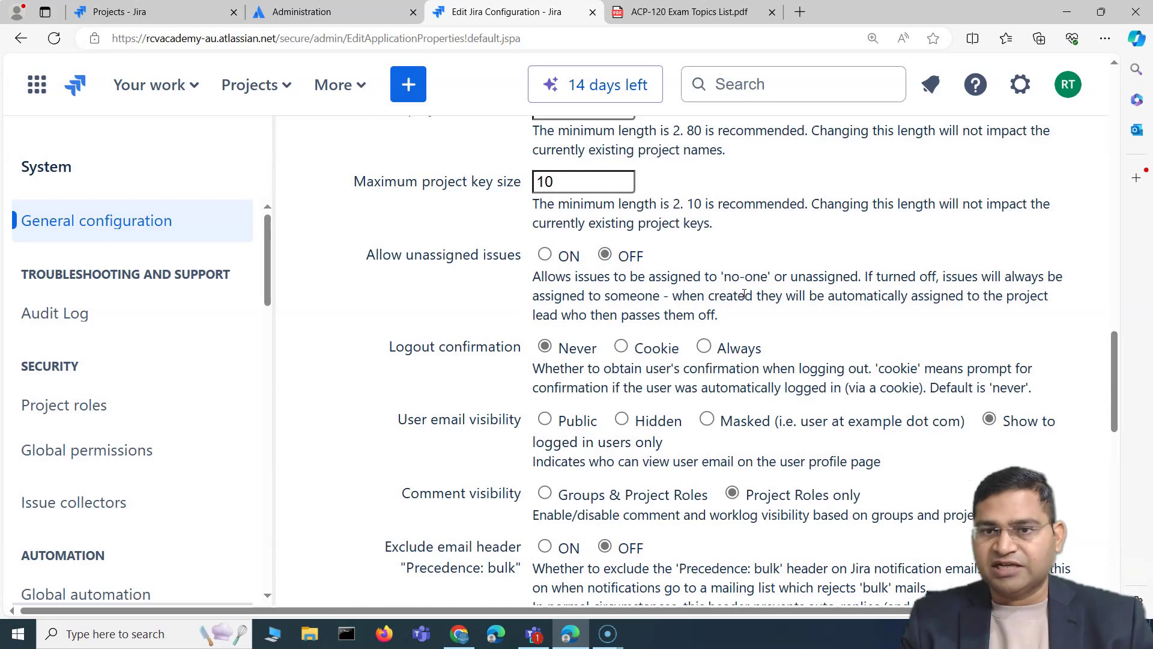
left_click(473, 278)
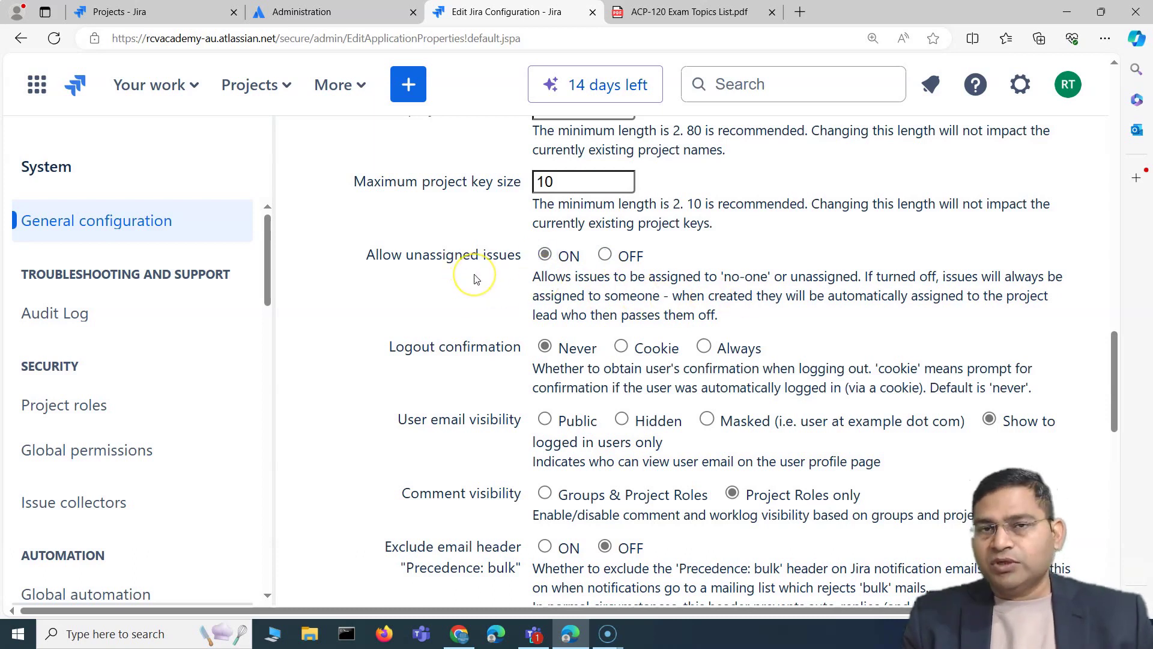
scroll(479, 334, "down", 1)
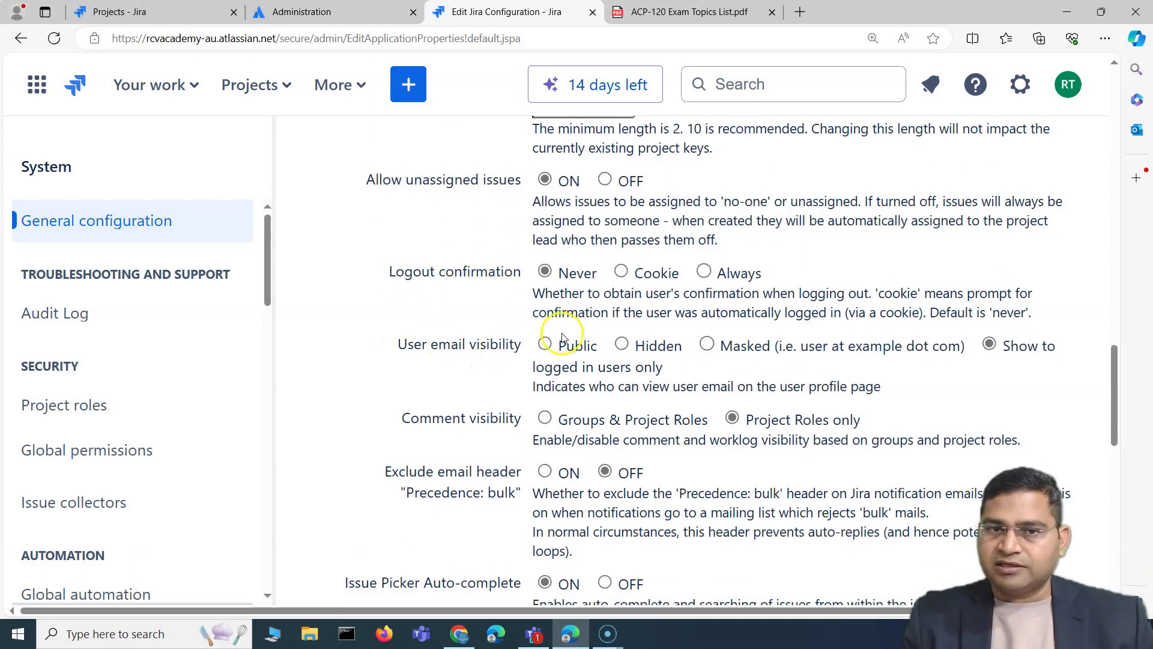
scroll(421, 336, "down", 2)
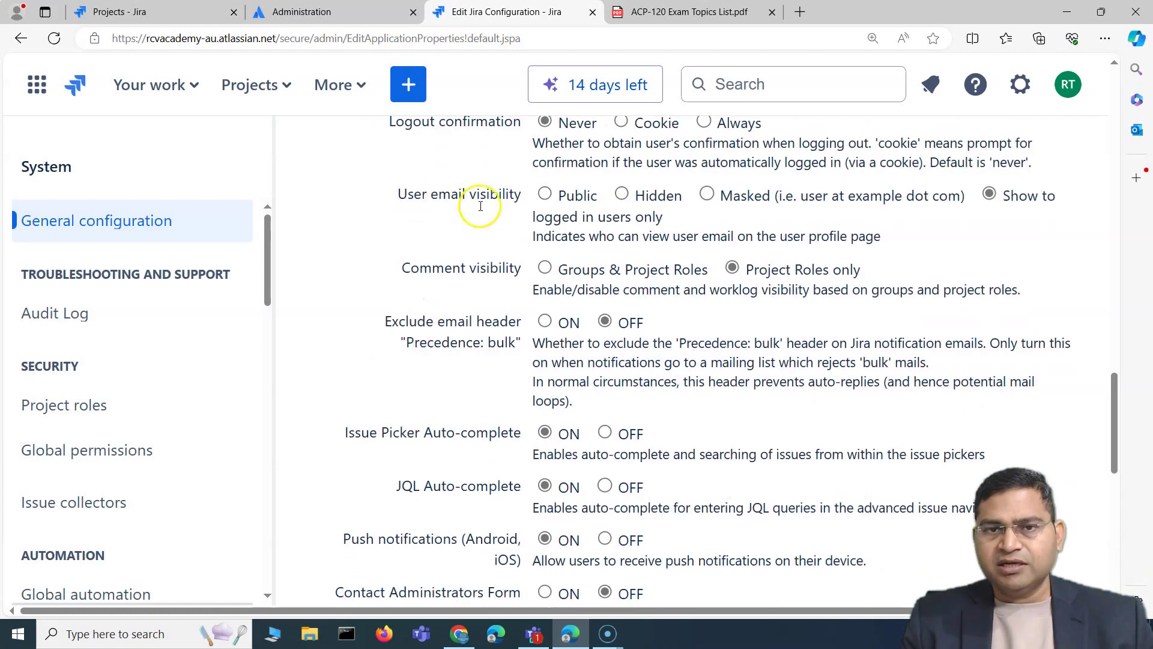
scroll(479, 461, "up", 6)
scroll(494, 458, "down", 5)
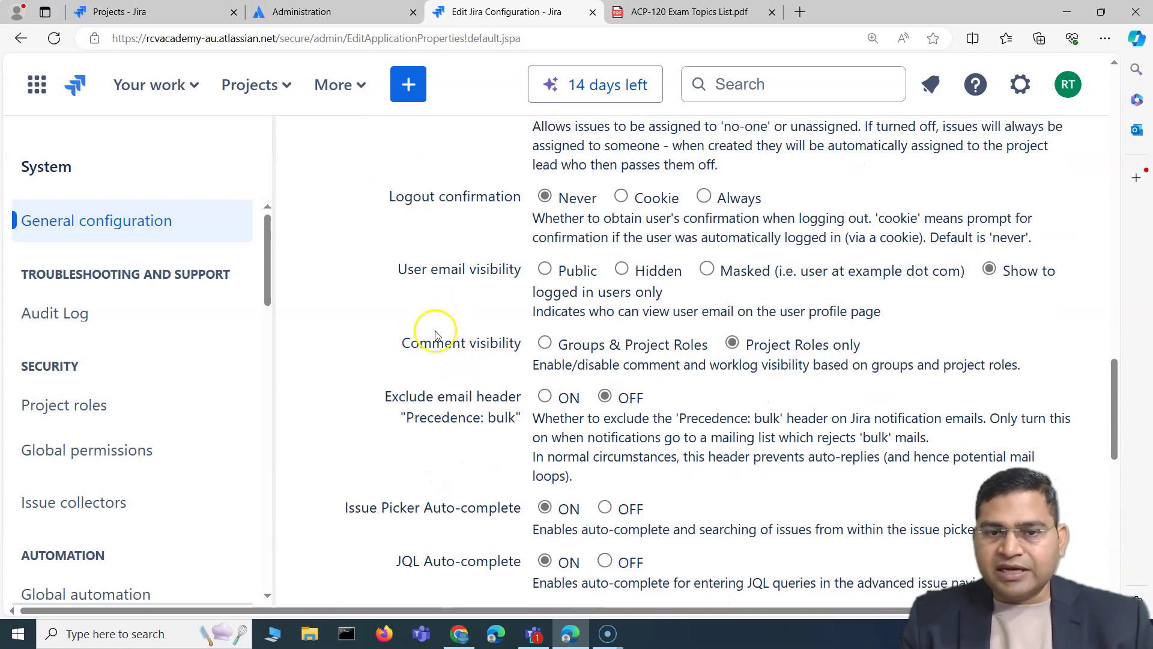
scroll(419, 347, "down", 3)
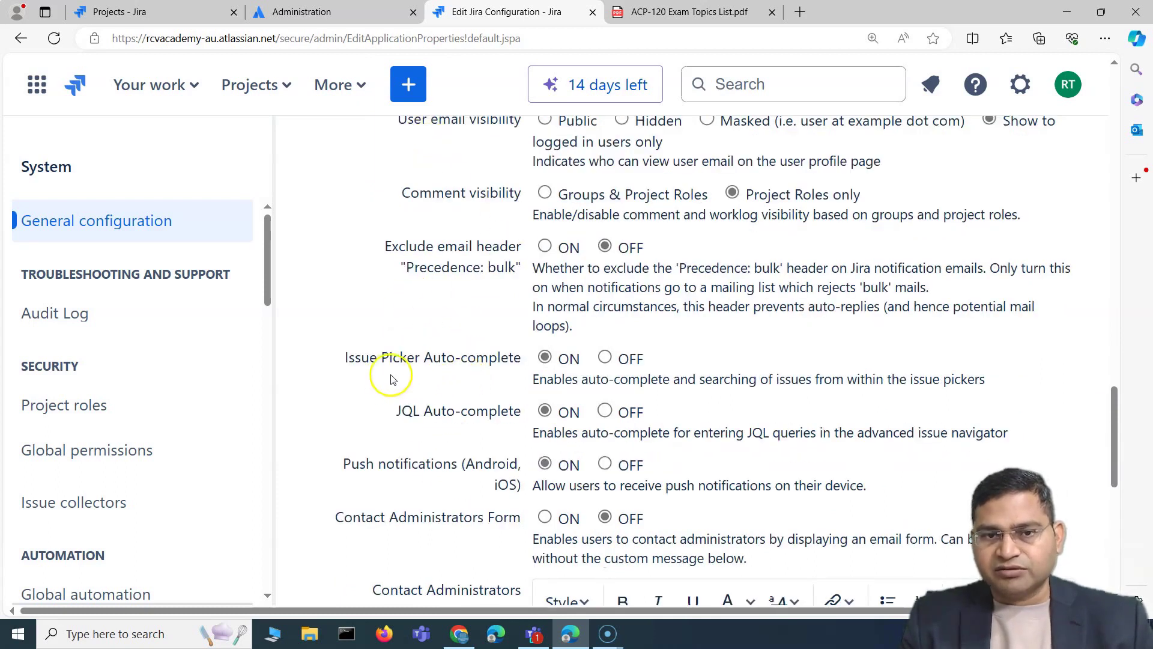
left_click_drag(384, 358, 520, 357)
left_click(707, 387)
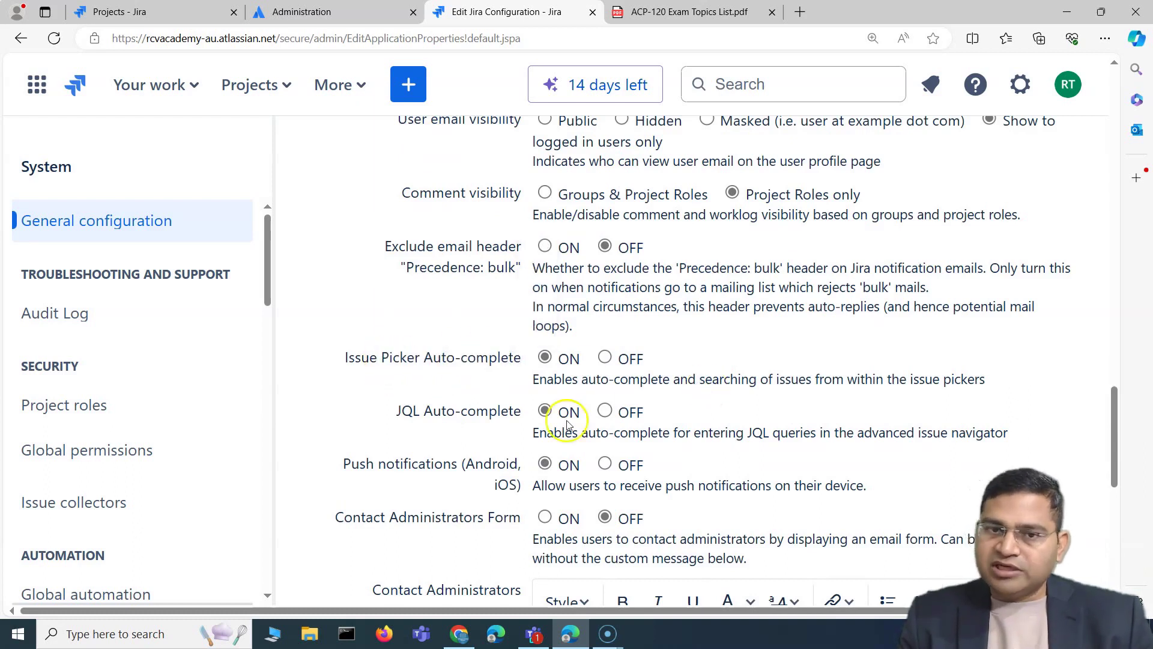
left_click_drag(397, 411, 521, 413)
left_click(378, 358)
left_click_drag(378, 358, 500, 359)
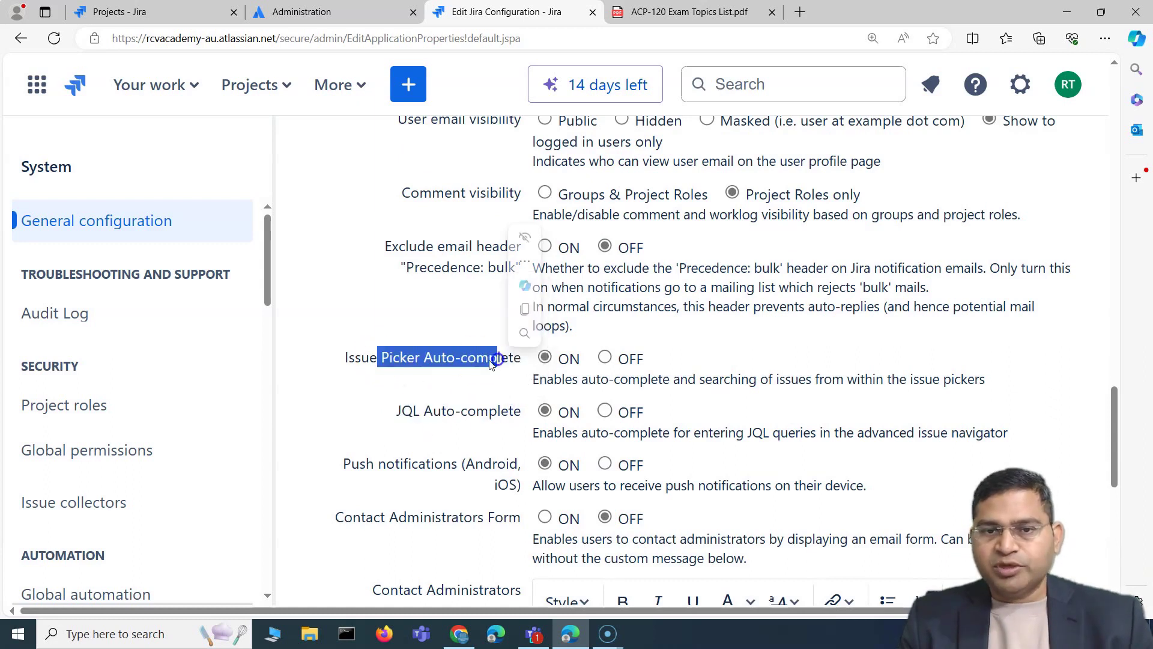
left_click(458, 419)
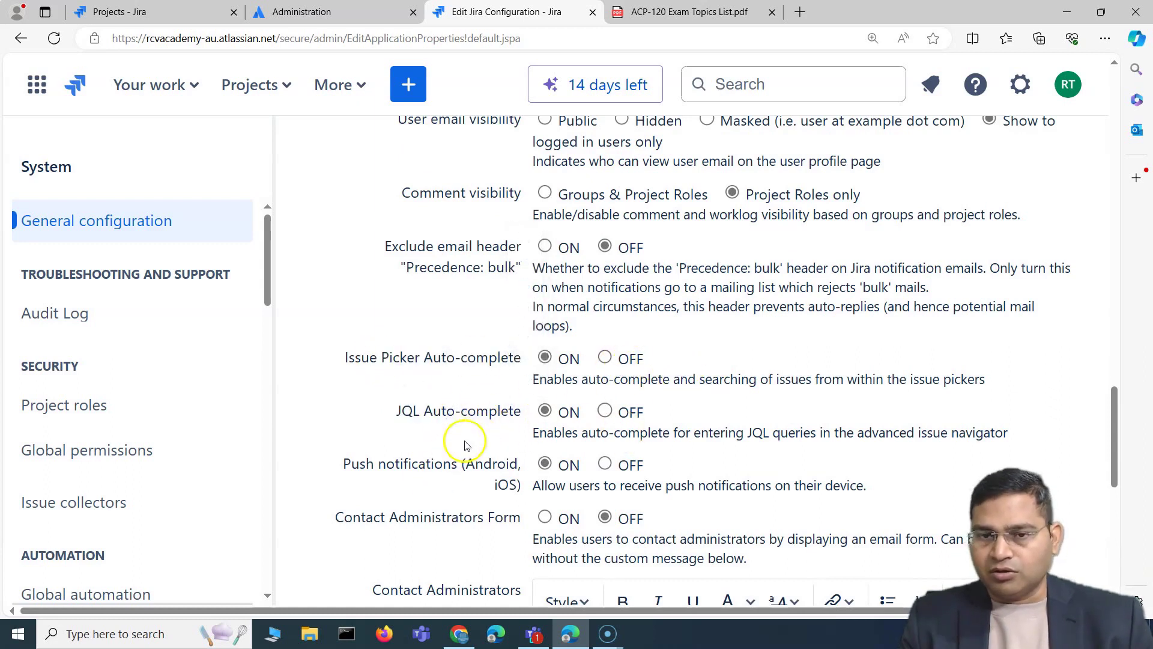
scroll(459, 443, "down", 3)
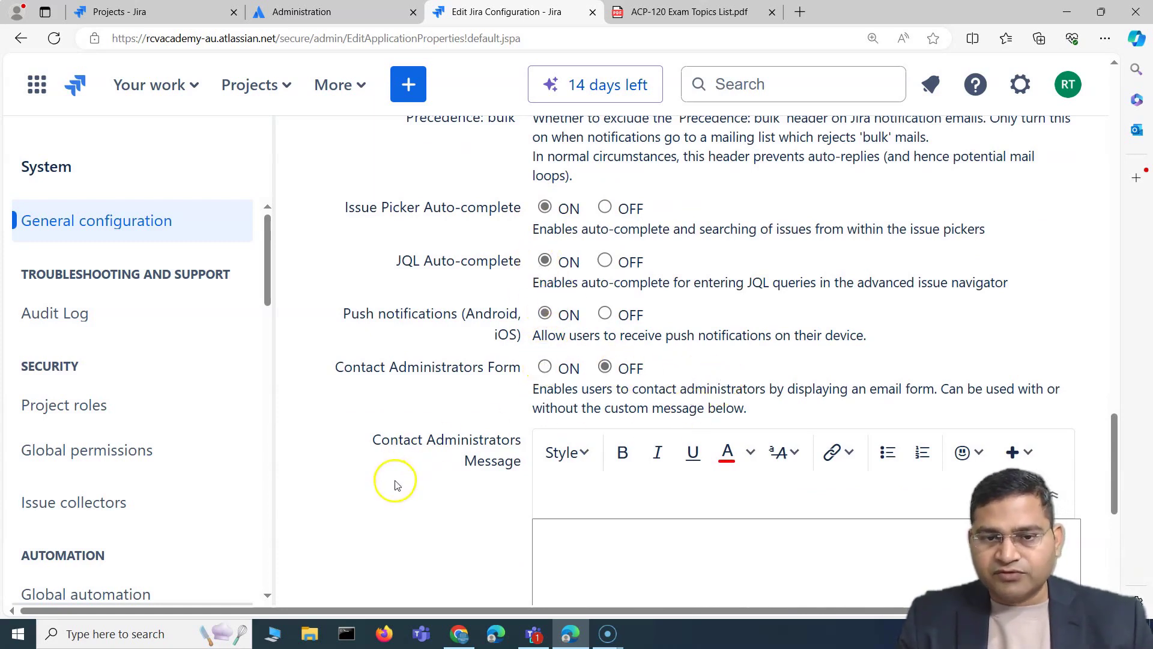
scroll(379, 360, "down", 4)
Enable the Contact Administrators Form with the custom message 'Hi Admin'
left_click(617, 322)
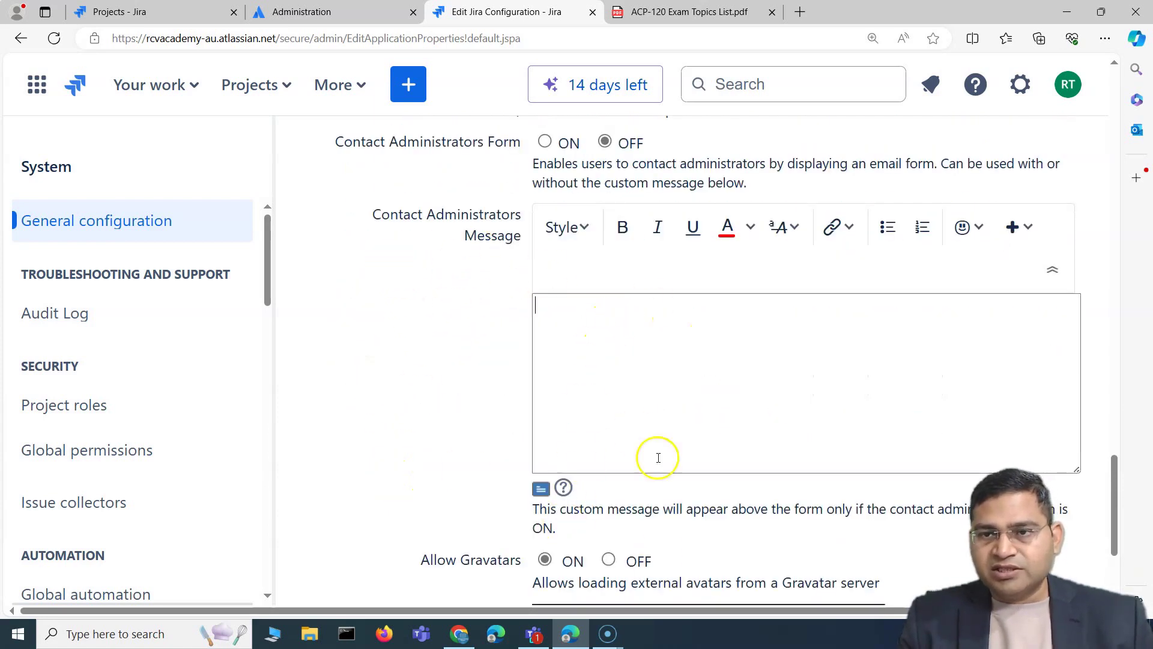
scroll(672, 463, "down", 3)
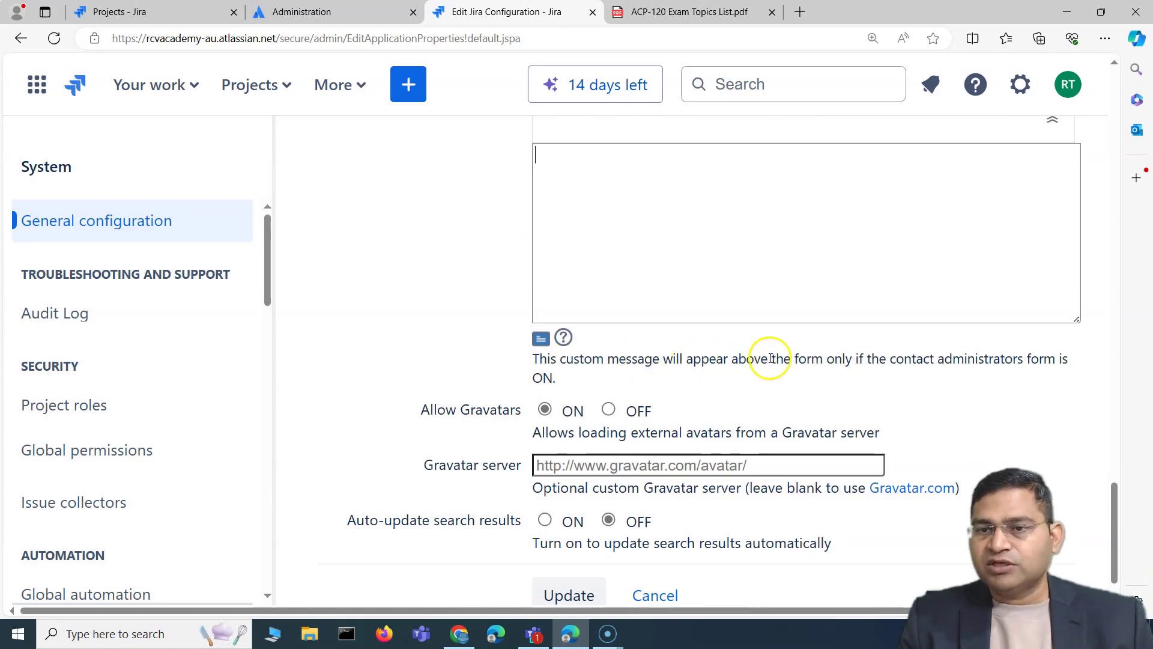
left_click_drag(751, 361, 848, 360)
left_click(893, 384)
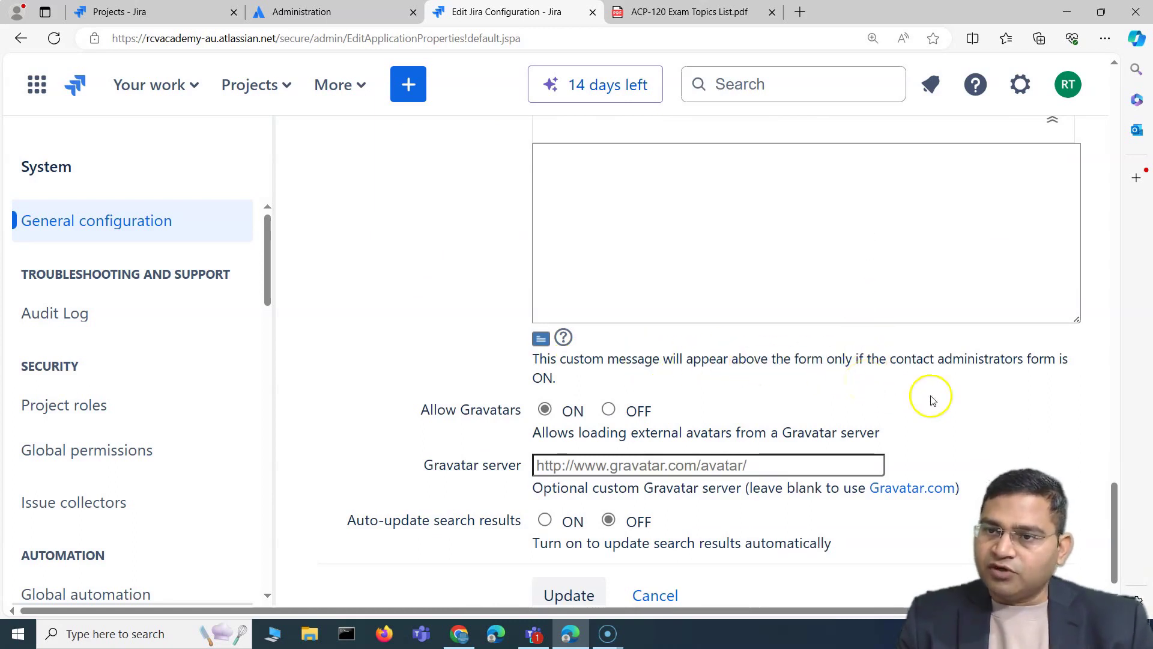
scroll(931, 402, "up", 5)
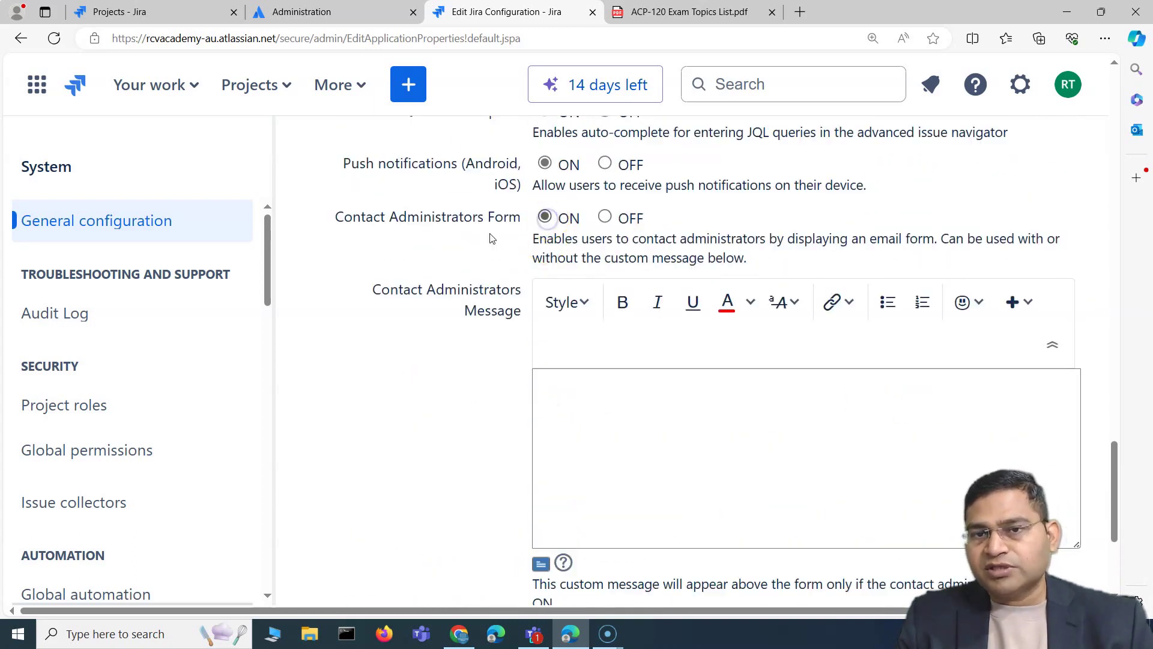
left_click_drag(540, 240, 754, 258)
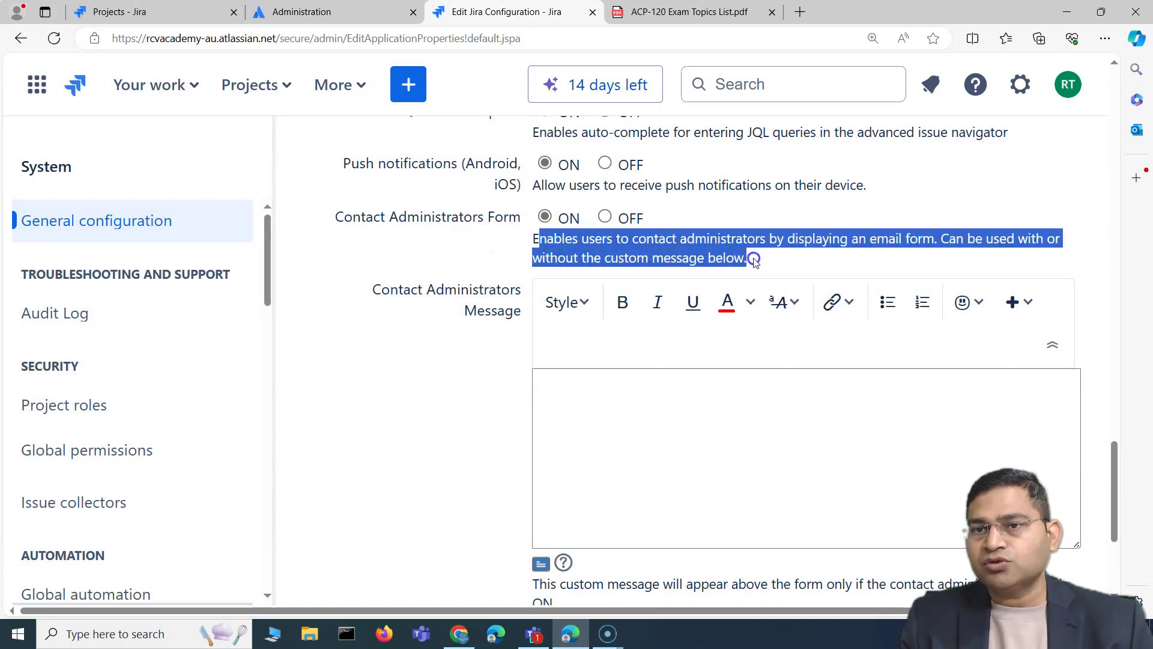
left_click(659, 250)
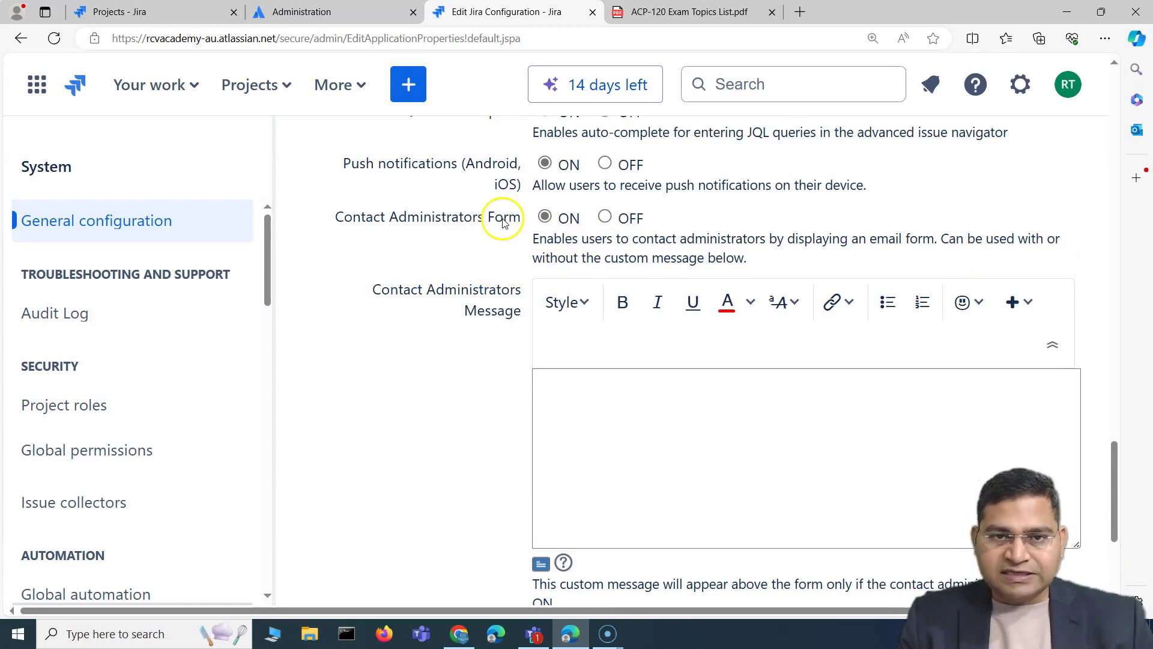
scroll(636, 463, "down", 1)
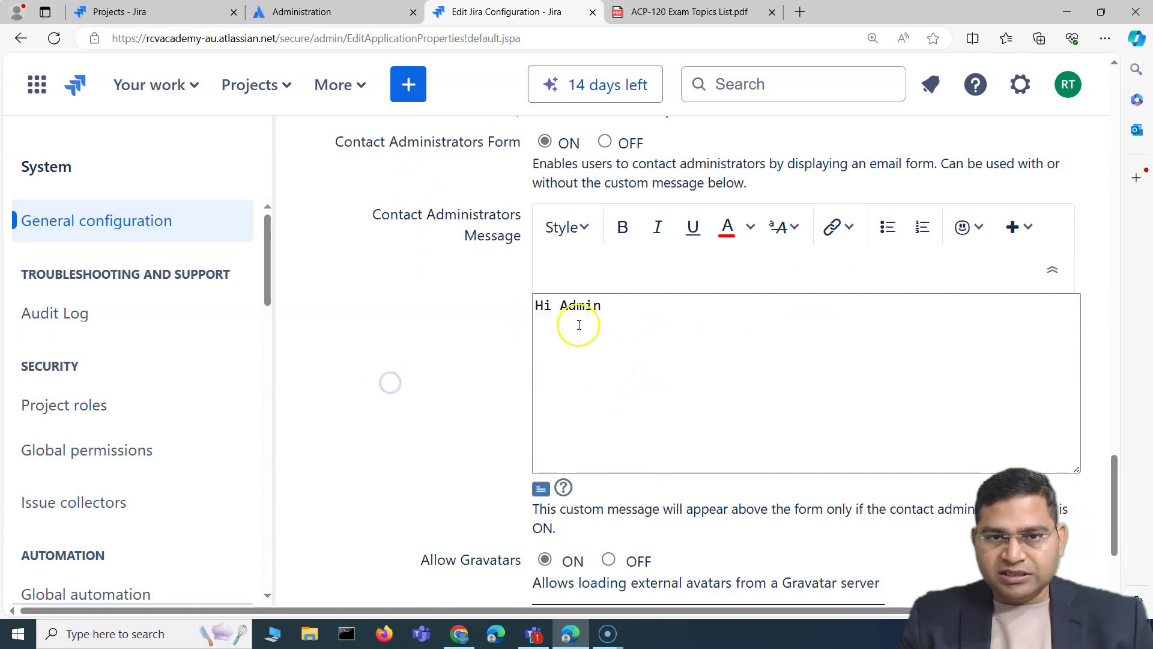
scroll(436, 275, "down", 2)
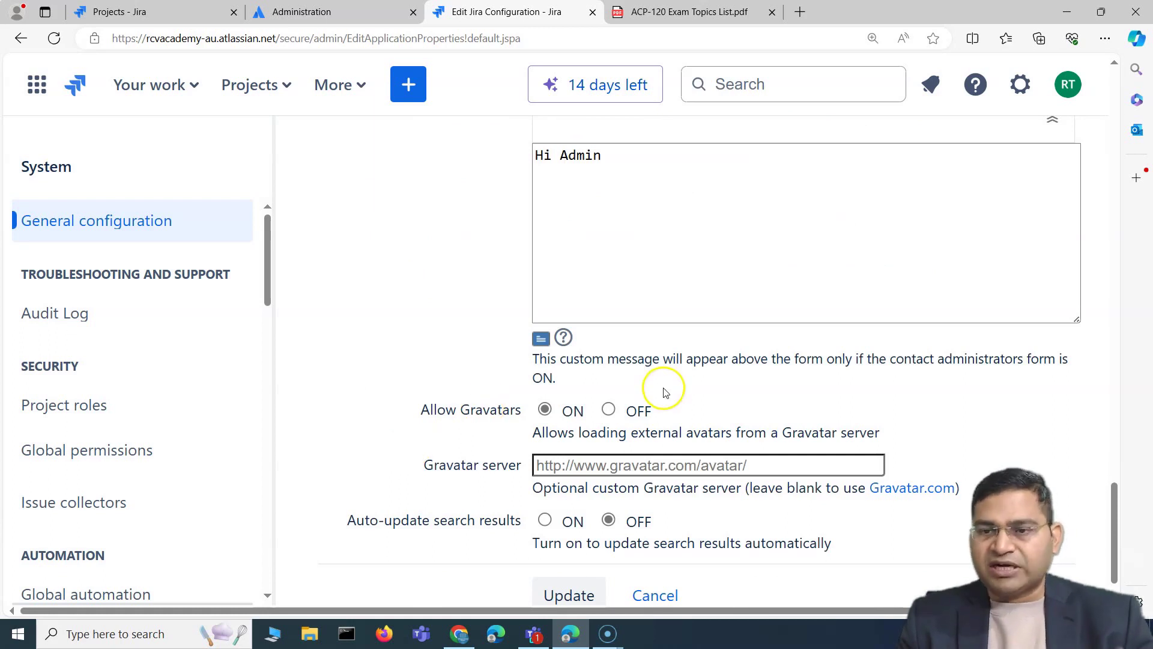
Review the edited configuration and save it with Update
scroll(397, 424, "down", 1)
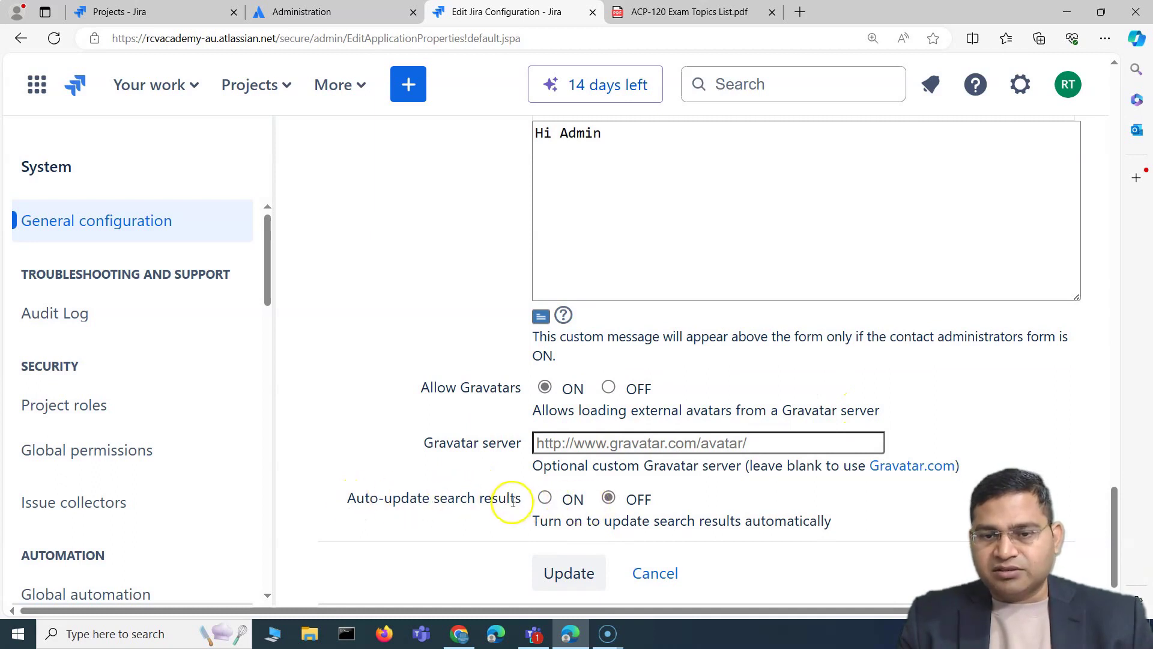
scroll(497, 494, "up", 20)
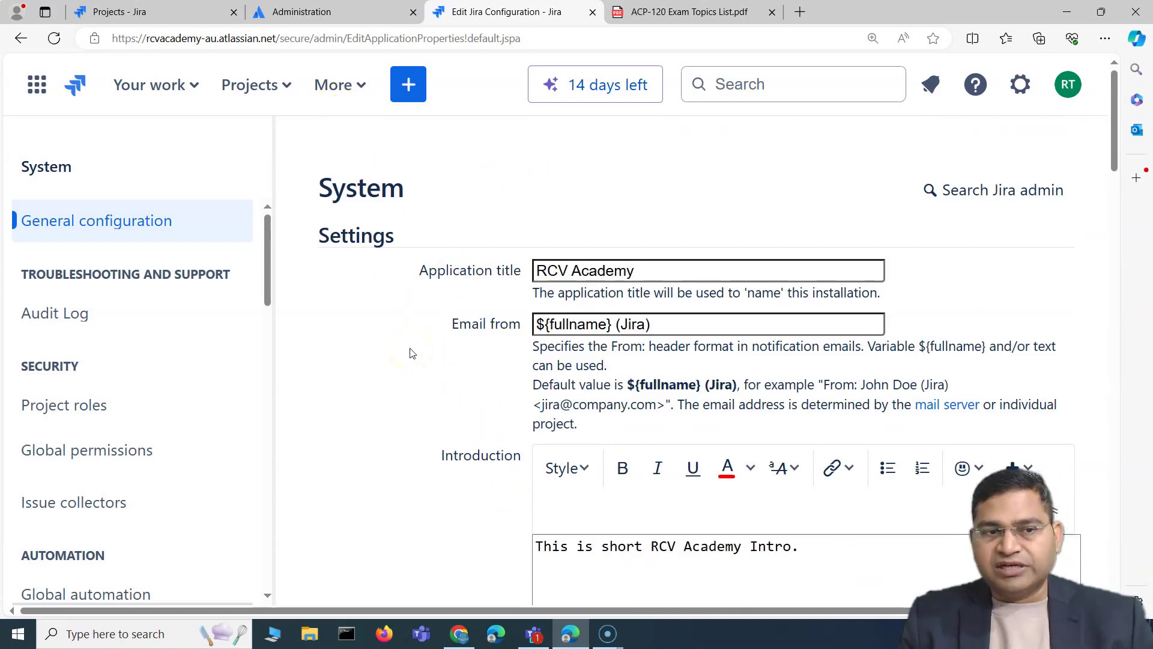
scroll(409, 353, "down", 20)
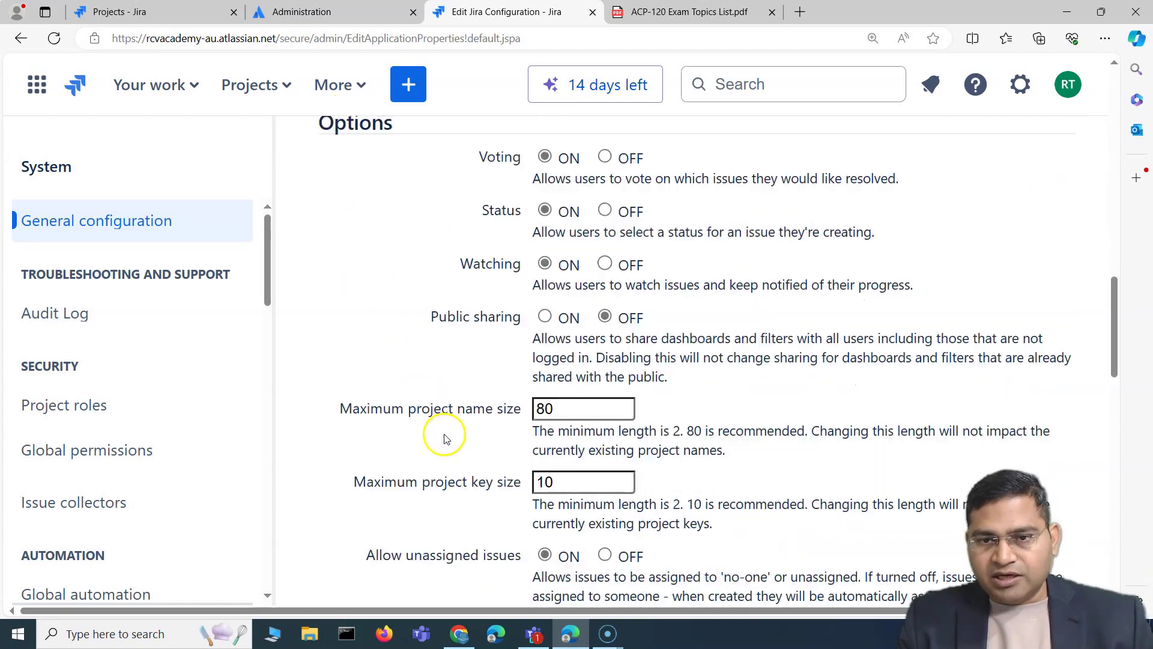
left_click(565, 572)
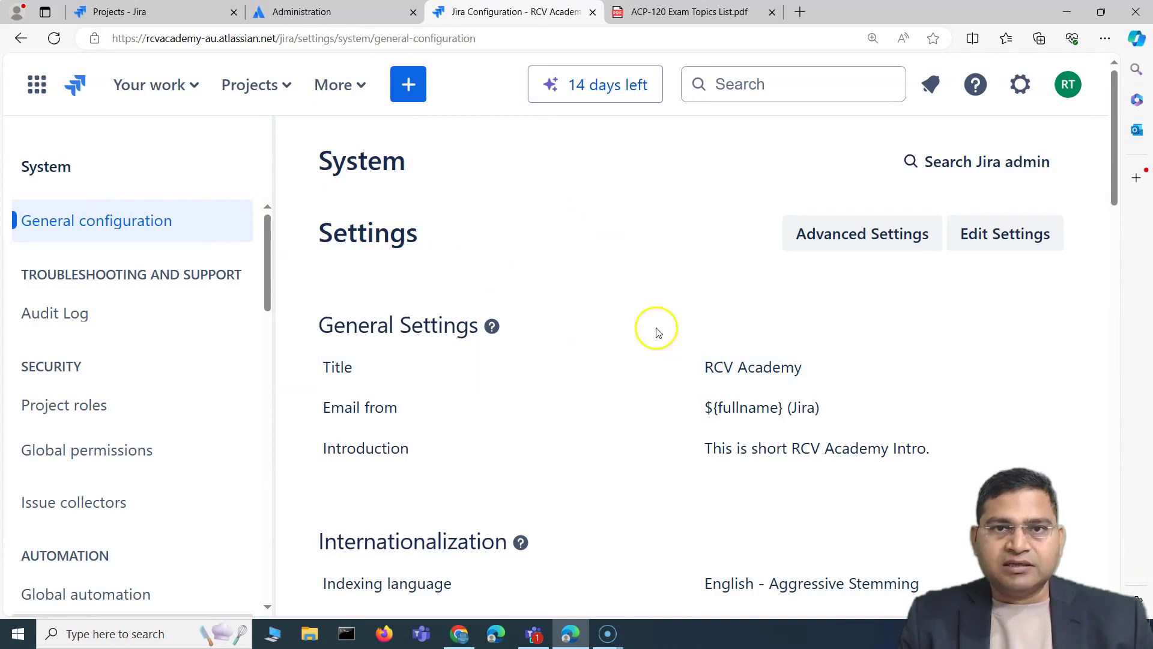
Load the jira/projects page, now titled 'Projects - RCV Academy' and listing no projects
left_click_drag(527, 17, 469, 24)
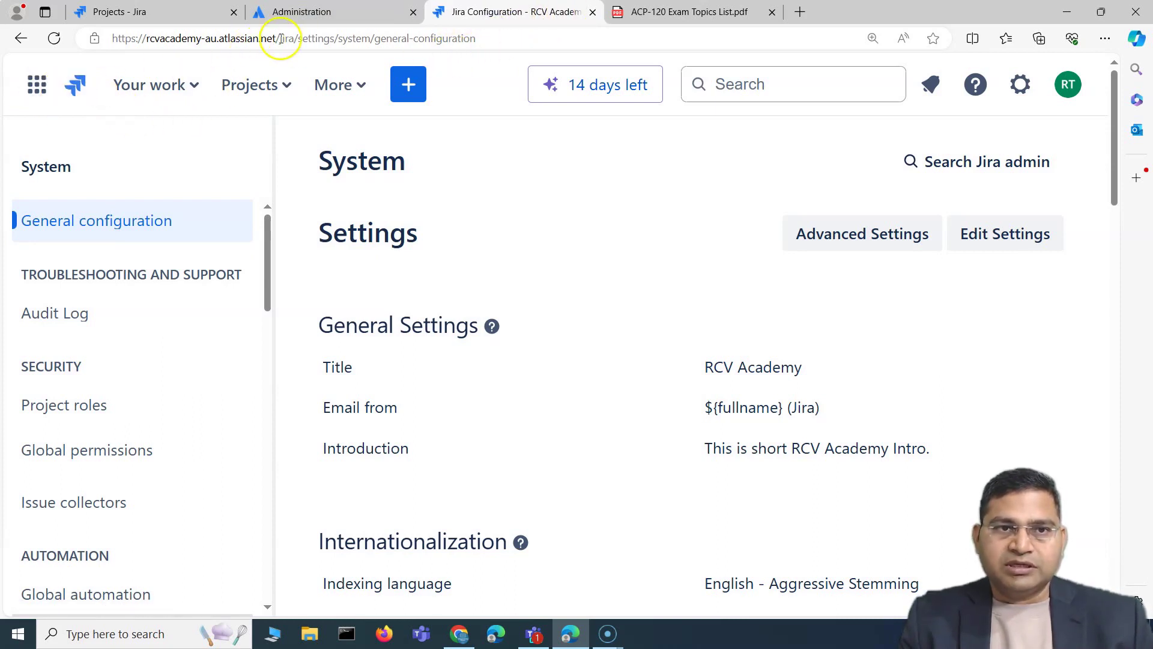
left_click_drag(280, 37, 551, 31)
type("jira/projects")
key("Return")
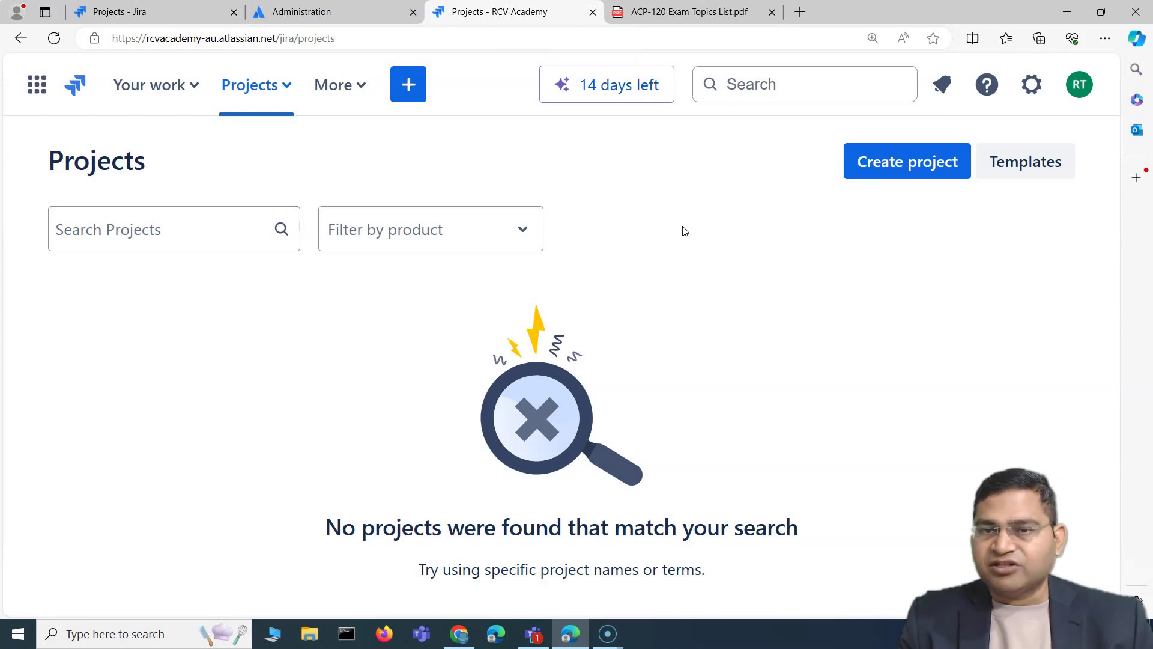
Reopen System's General configuration page from the settings gear
left_click(1031, 83)
scroll(656, 363, "down", 2)
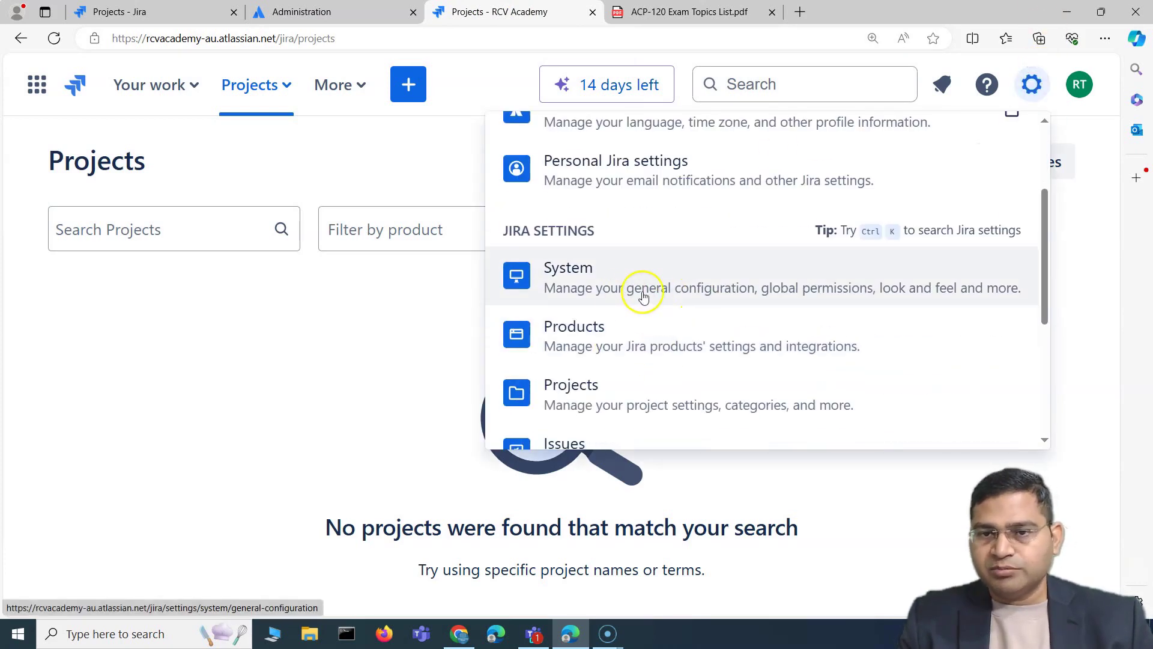
left_click(612, 295)
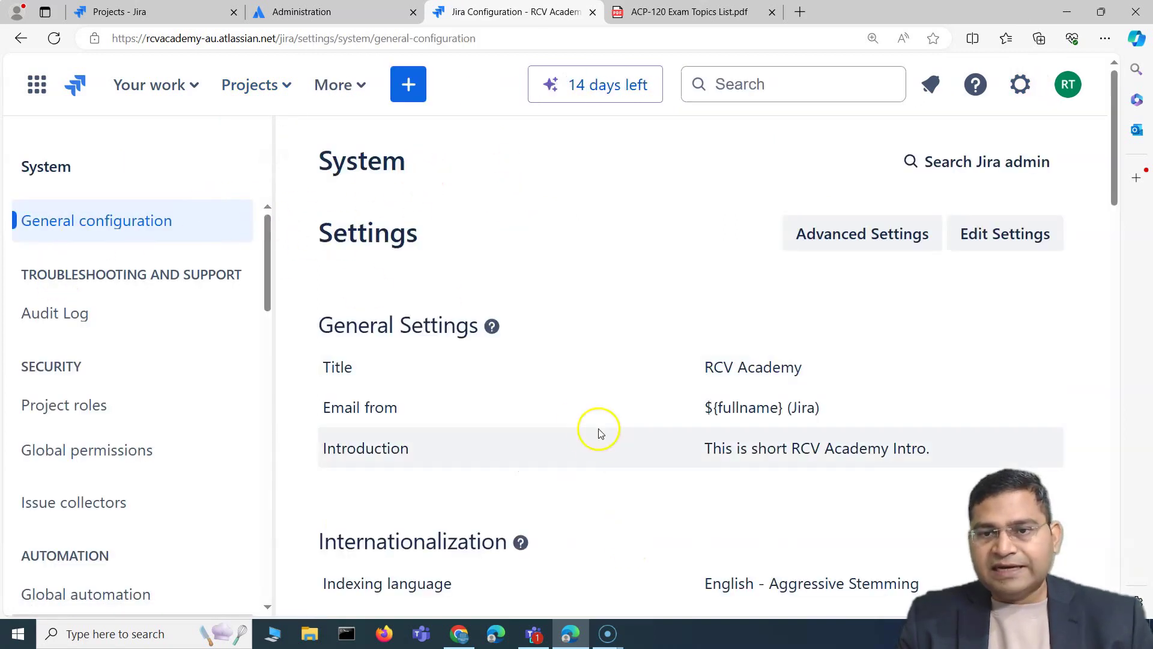
Verify title RCV Academy, the intro text and the 'Hi Admin' contact form setting
scroll(595, 445, "down", 4)
scroll(659, 360, "up", 4)
scroll(659, 477, "down", 6)
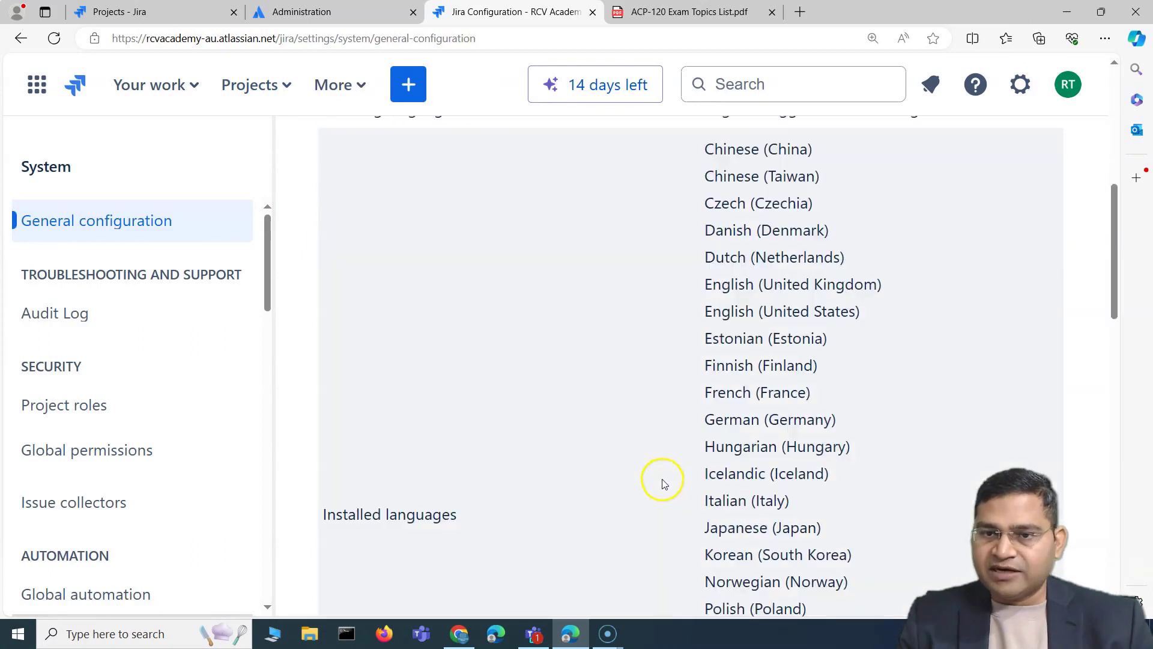
scroll(660, 485, "down", 15)
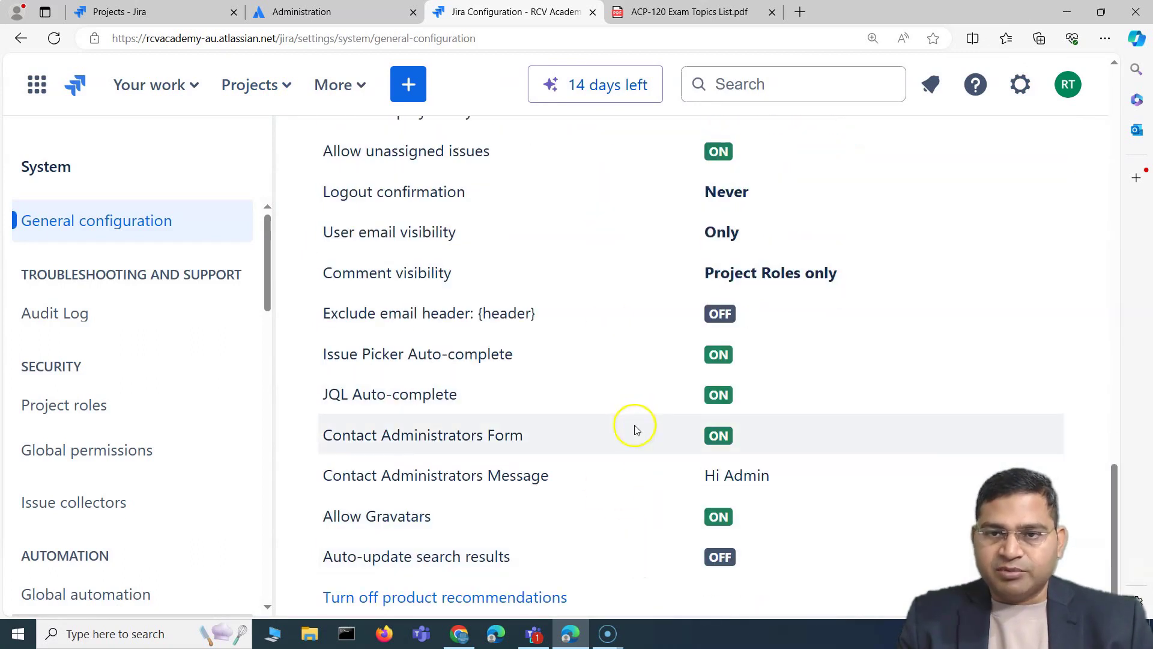
scroll(660, 391, "up", 5)
scroll(710, 512, "down", 5)
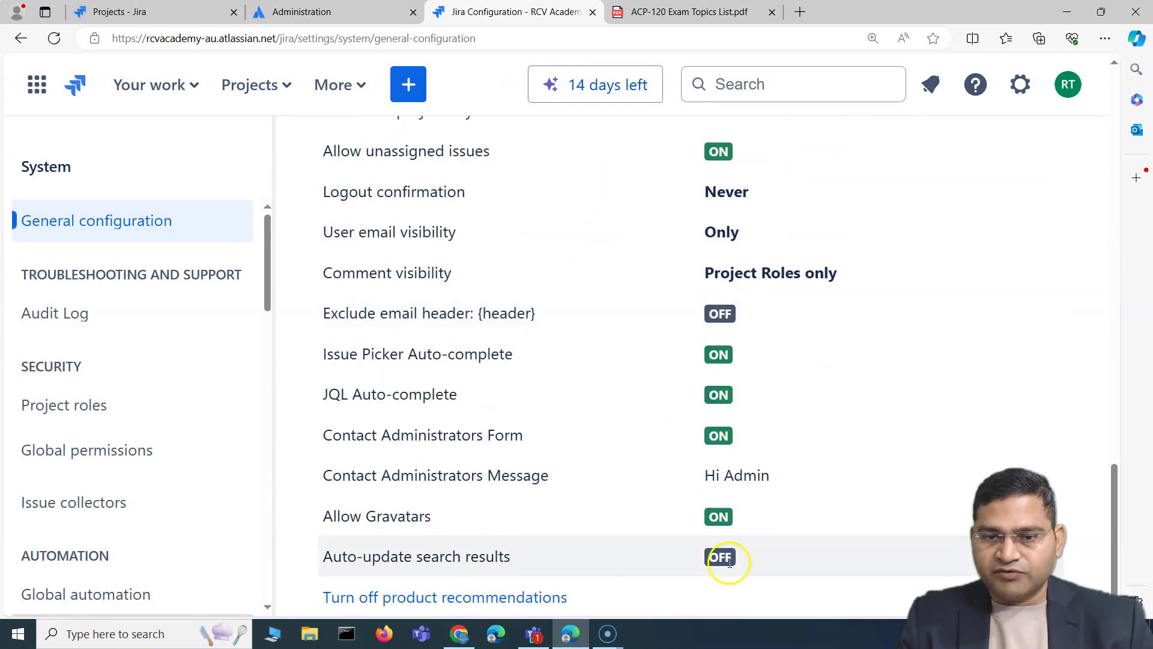
scroll(604, 549, "up", 10)
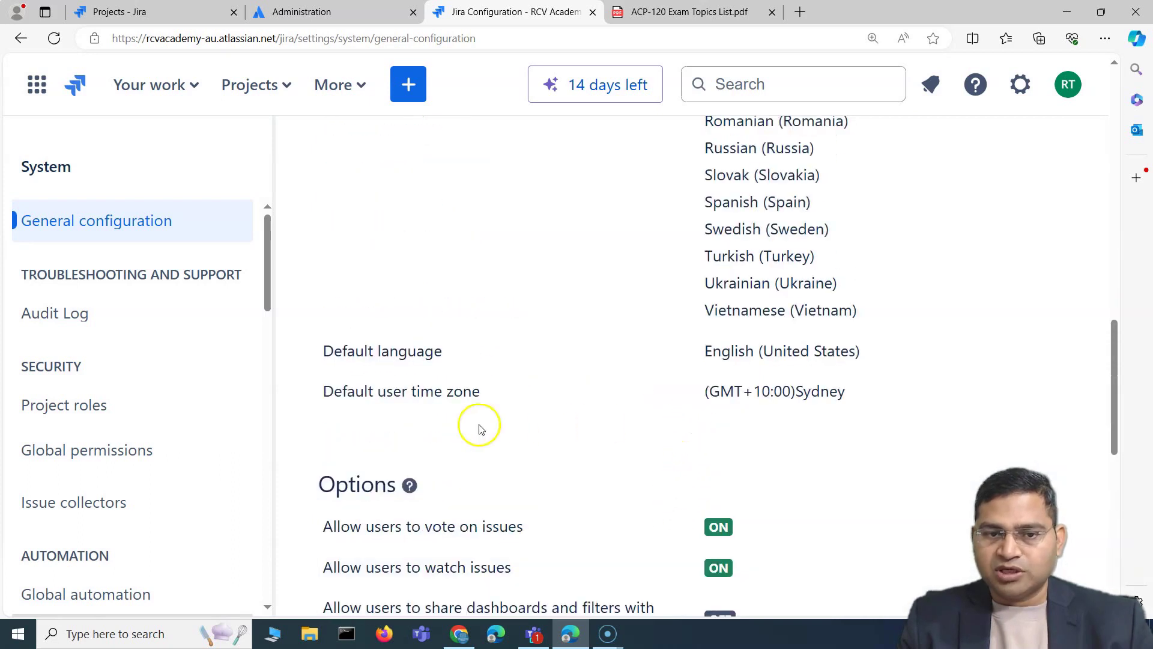
scroll(453, 442, "down", 7)
scroll(777, 515, "up", 10)
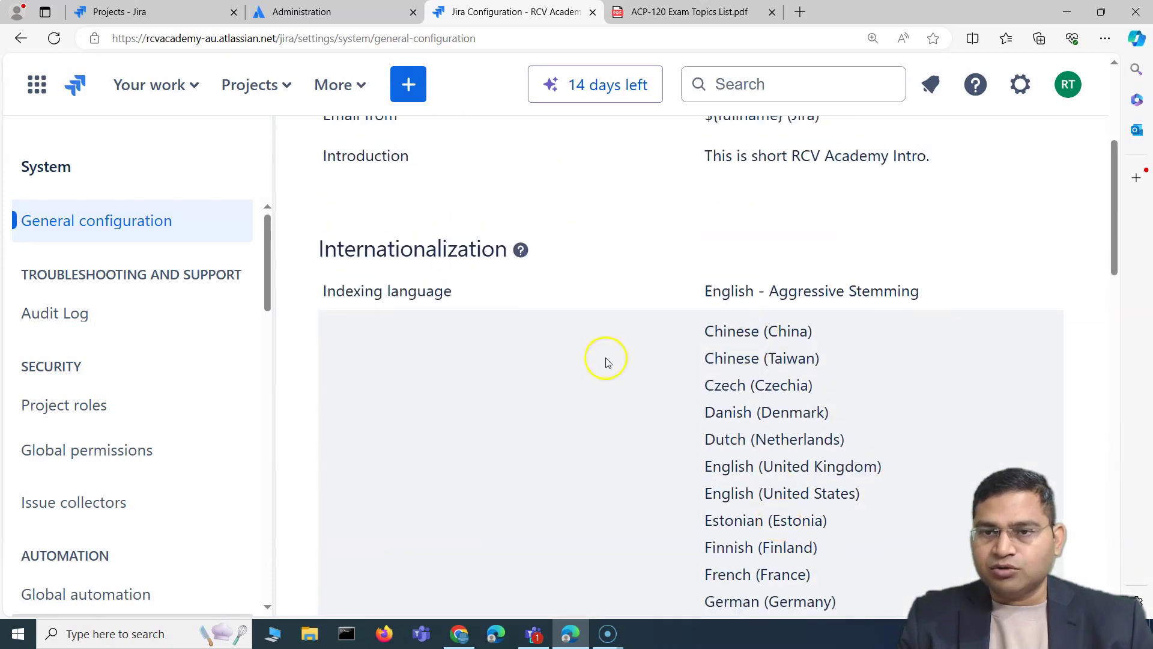
scroll(661, 357, "up", 5)
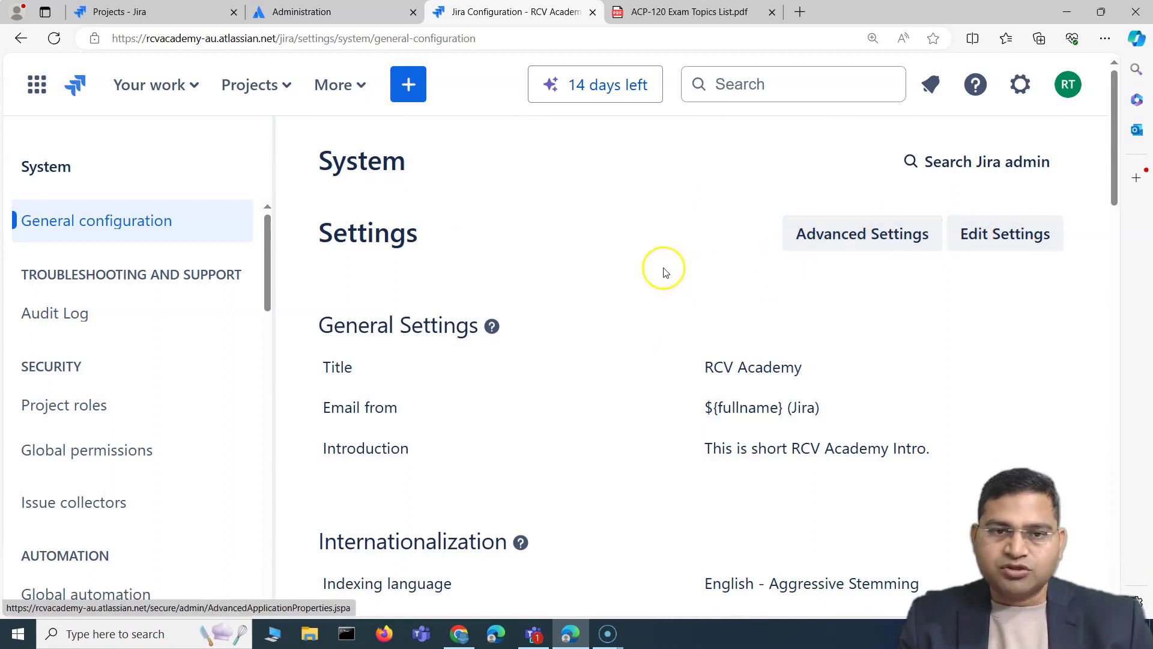
scroll(665, 459, "down", 2)
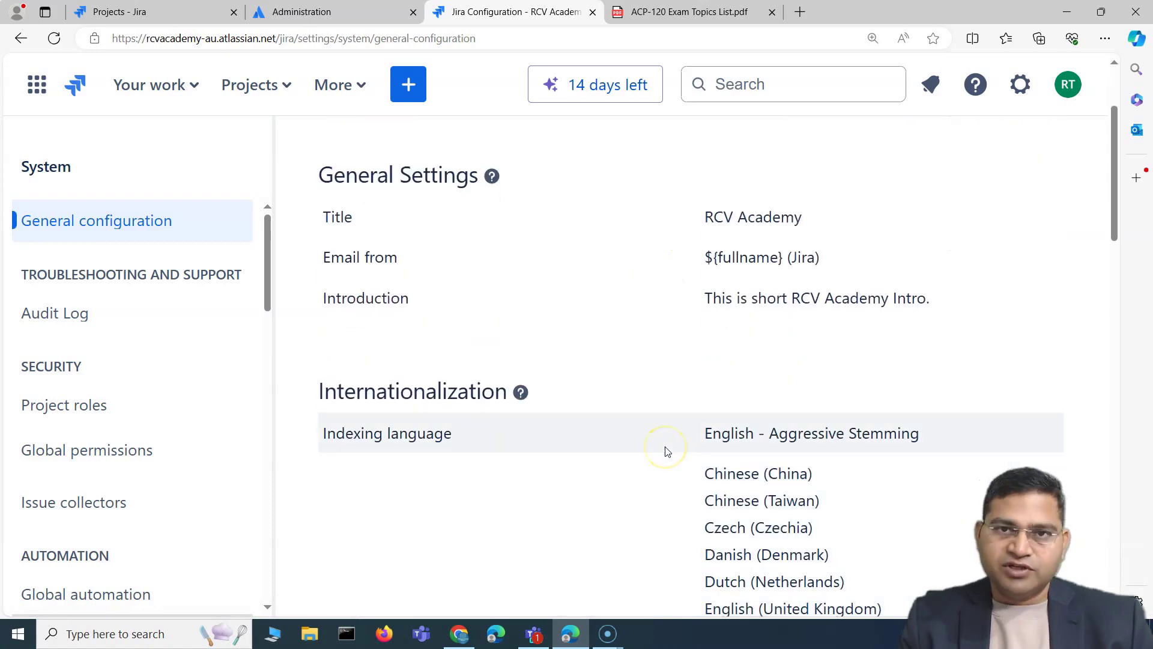